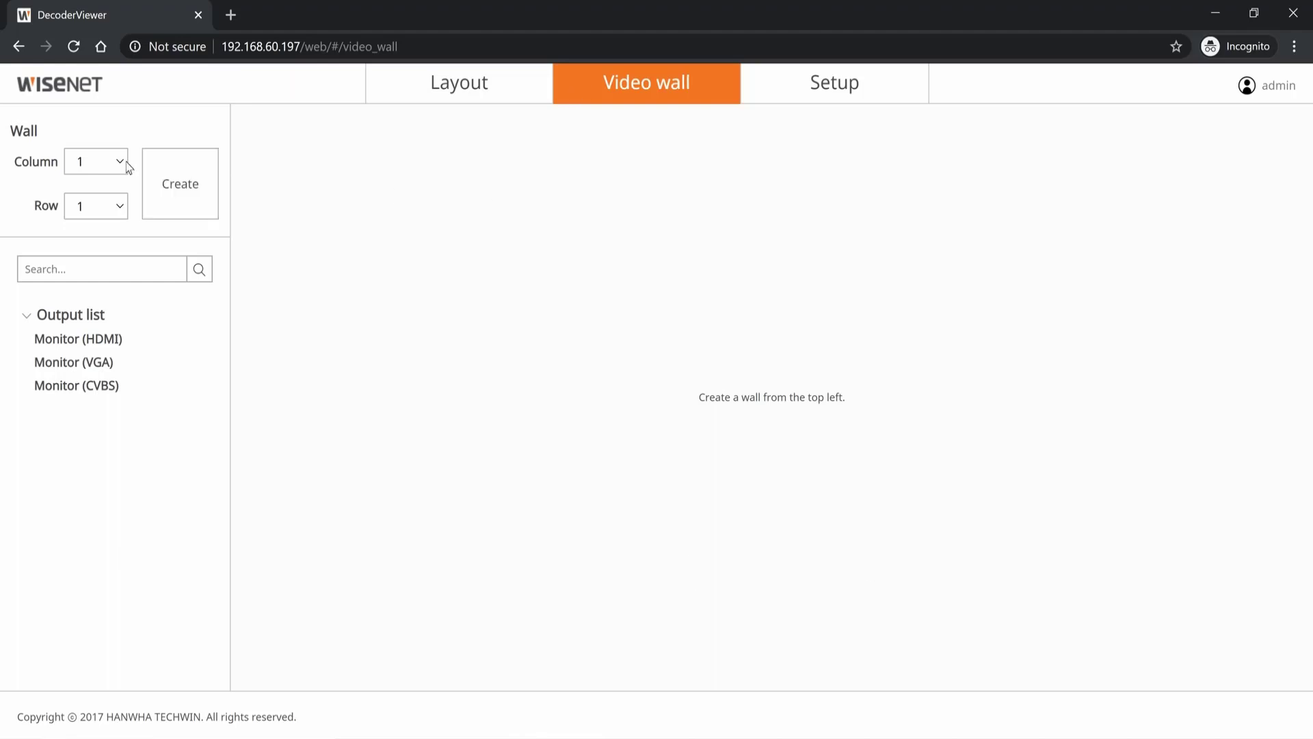
Step: Create Wall 01, assign the Monitor (HDMI) output to its tile, and open its layout page
left_click(175, 201)
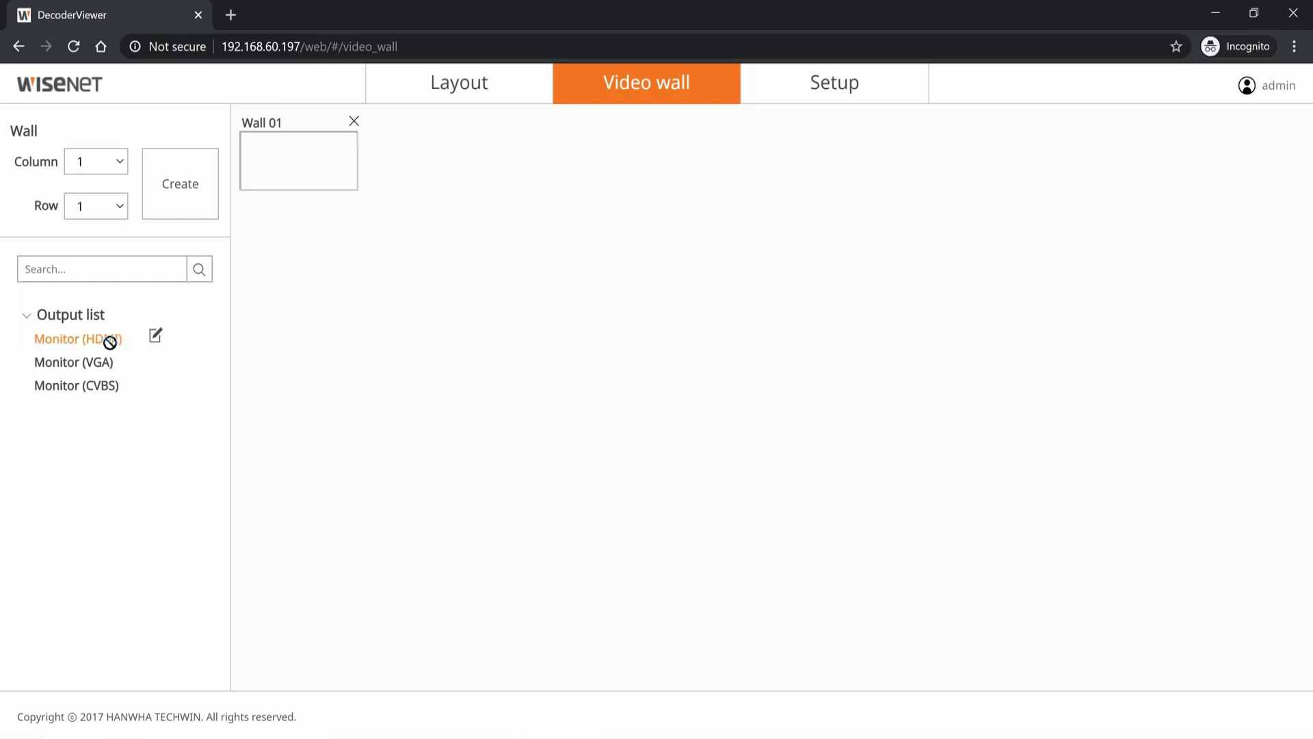
mouse_move(111, 340)
left_mouse_down()
mouse_move(235, 281)
mouse_move(286, 172)
left_mouse_up()
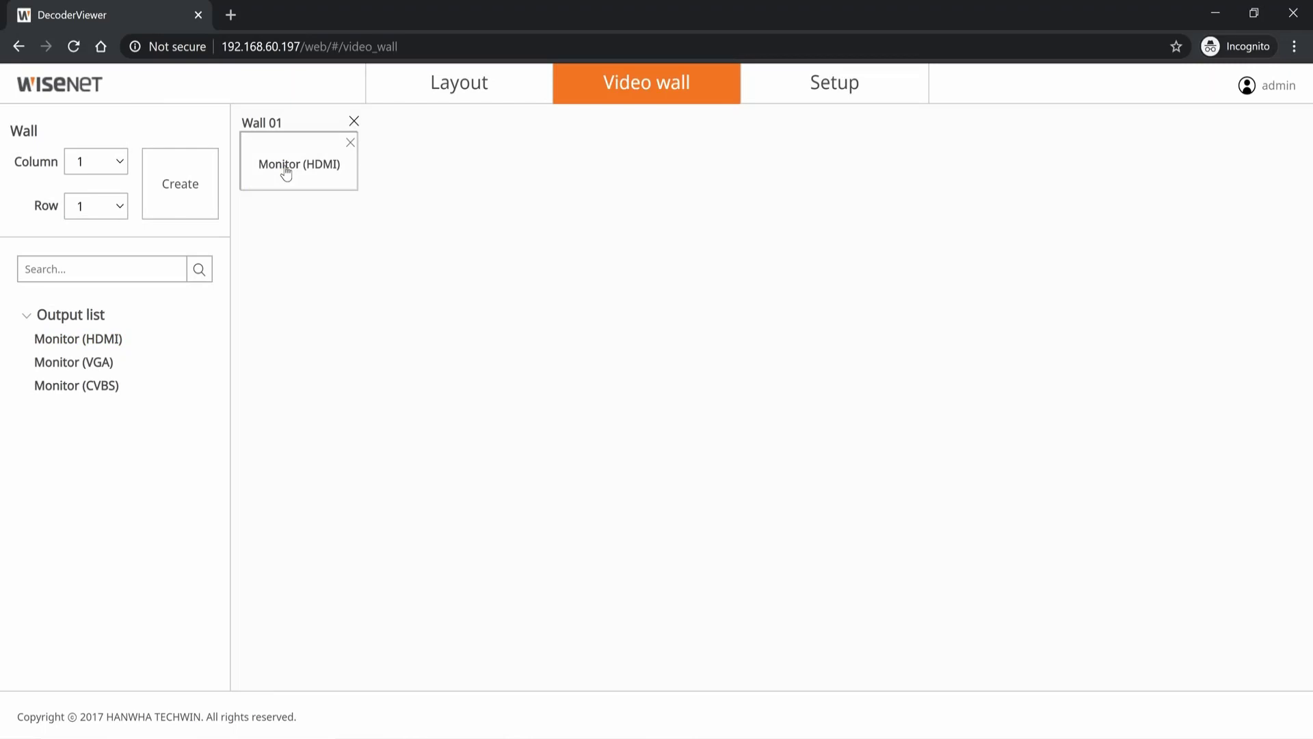
double_click(286, 173)
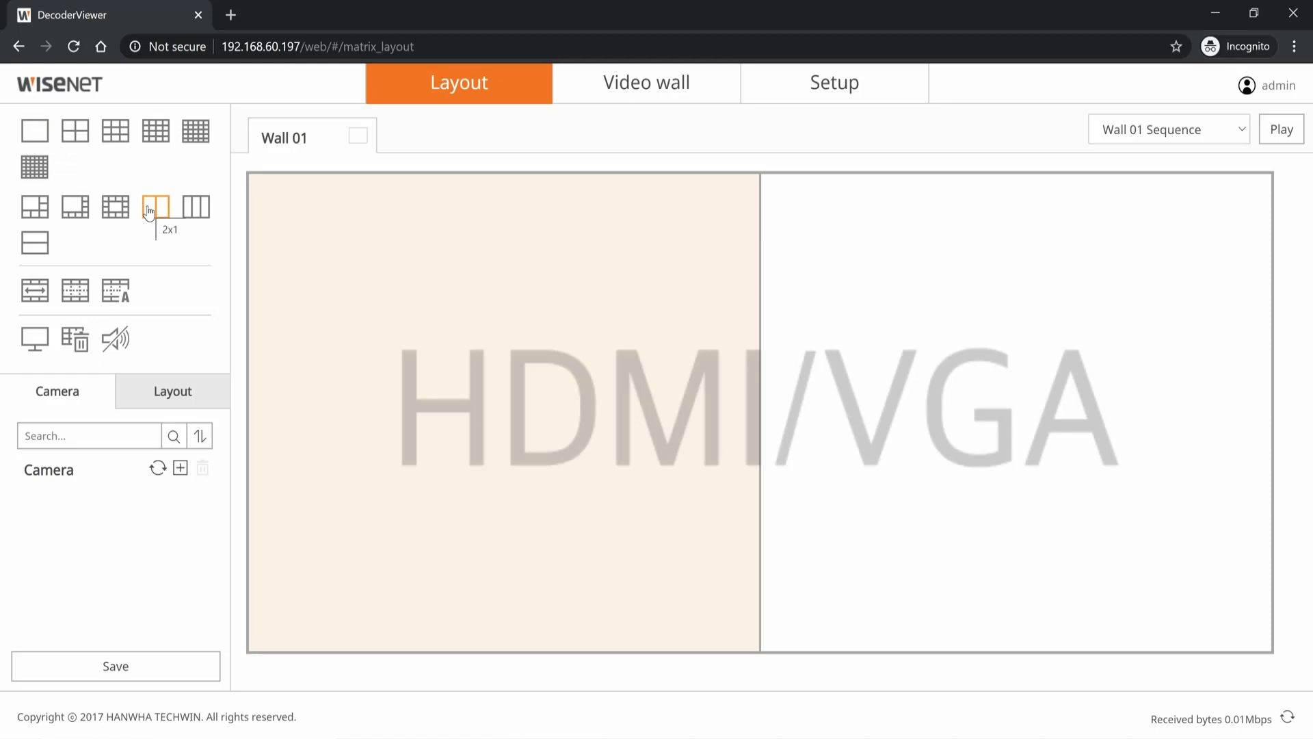
Step: Start a new camera registration on the Manual entry tab
left_click(181, 471)
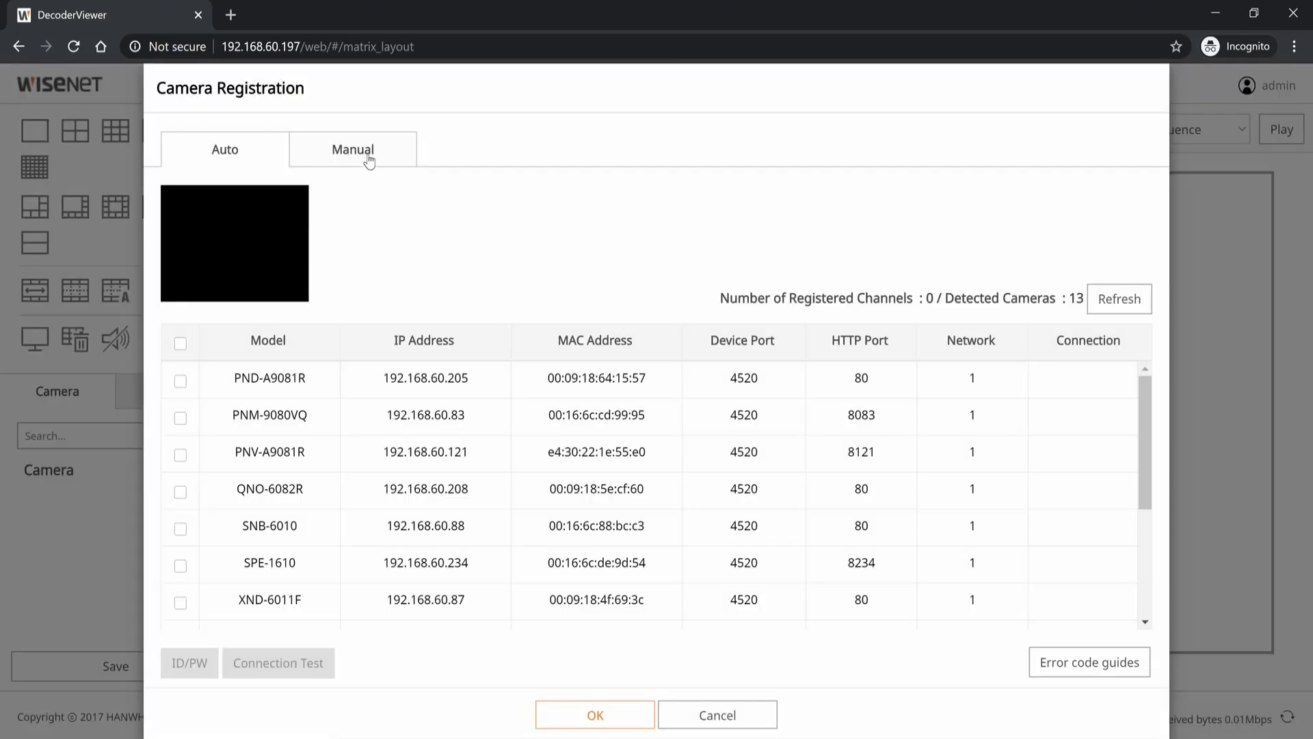
left_click(370, 162)
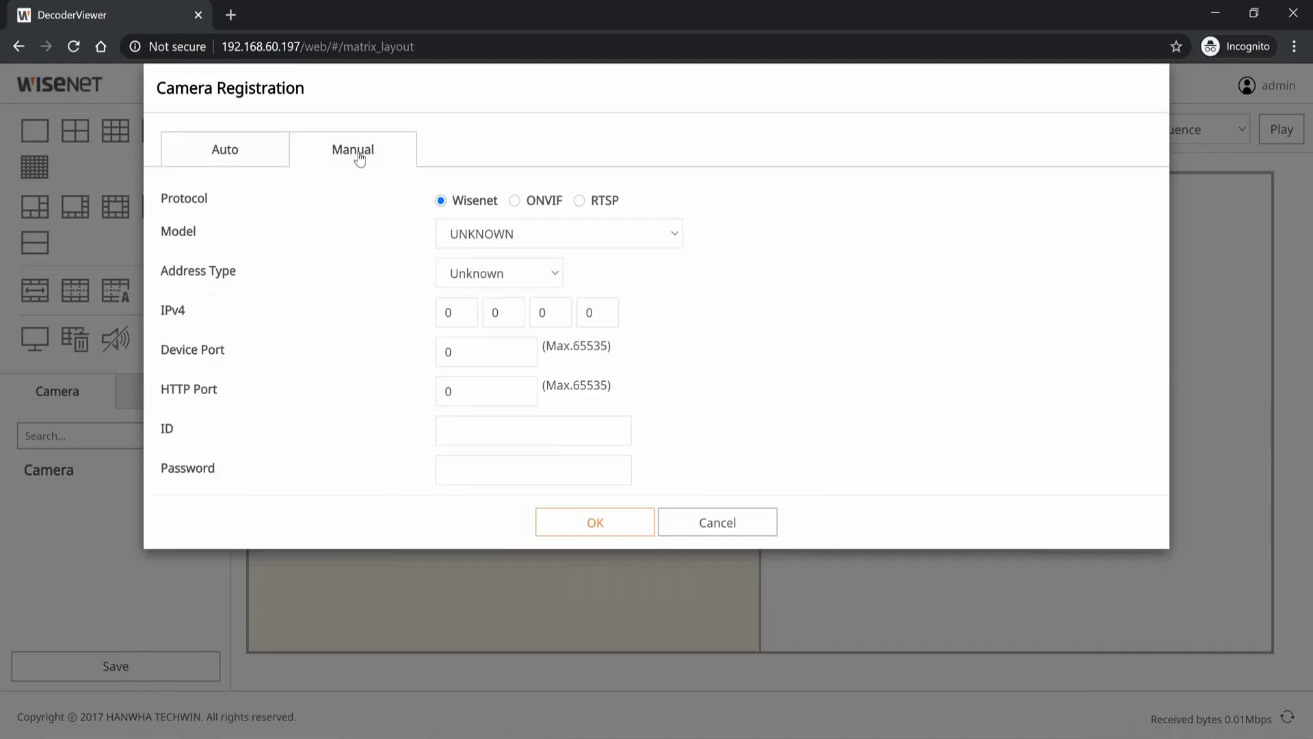
Step: Set the protocol to RTSP with the rtsp:// OccupancyMonitoring/media.smp address on port 3128
left_click(580, 200)
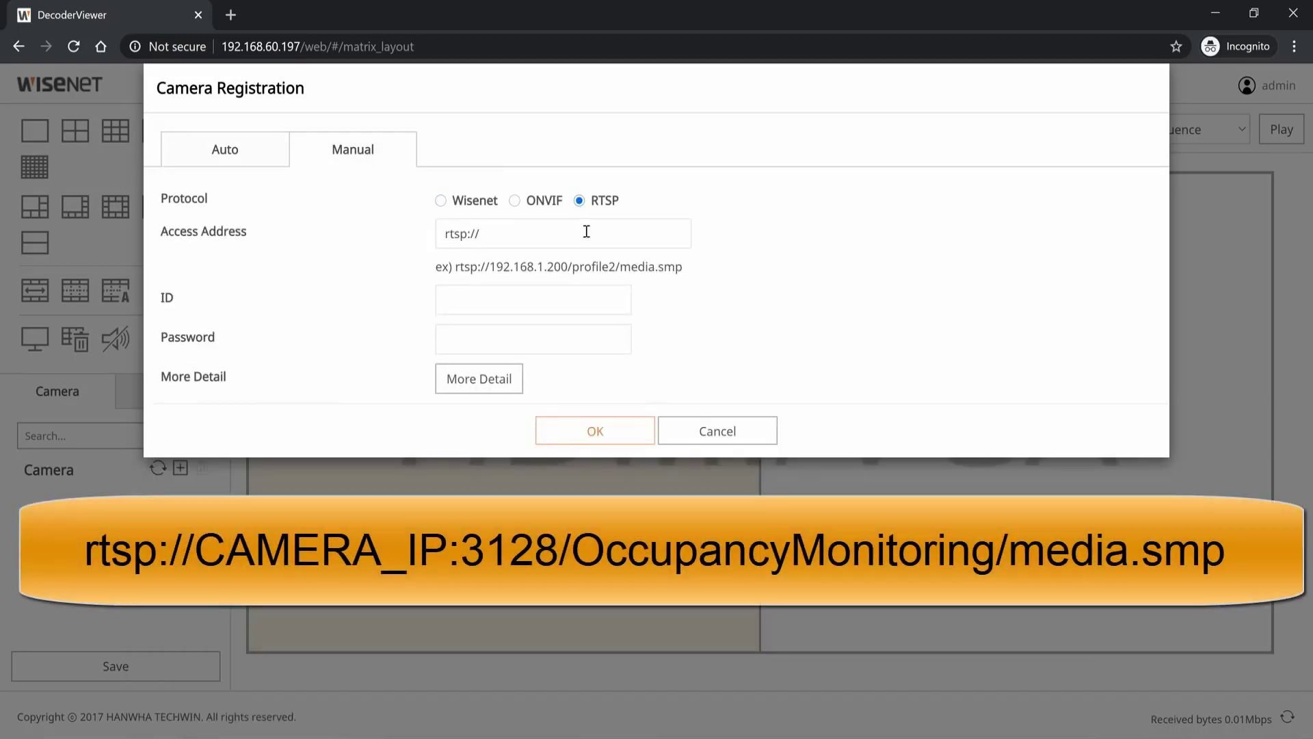
left_click(393, 241)
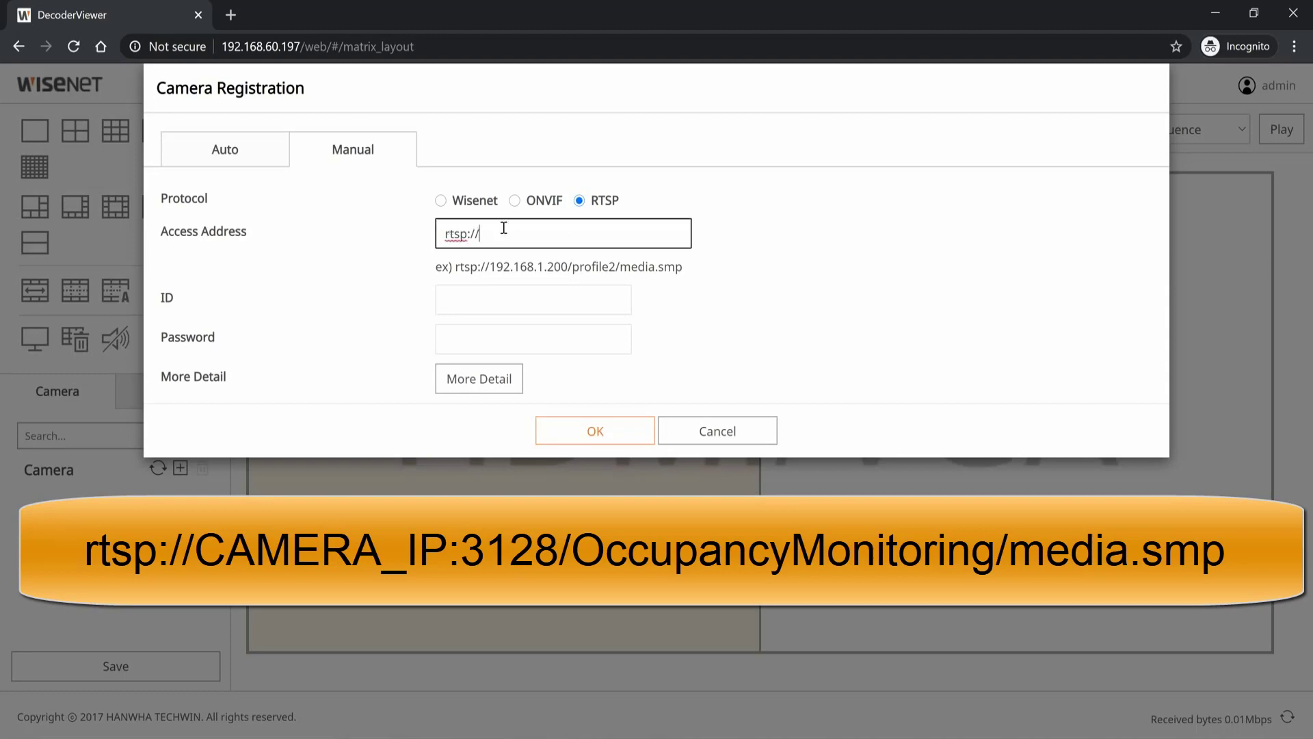
key("BackSpace")
key("BackSpace")
key("BackSpace")
key("BackSpace")
key("BackSpace")
key("BackSpace")
key("BackSpace")
key("ctrl+v")
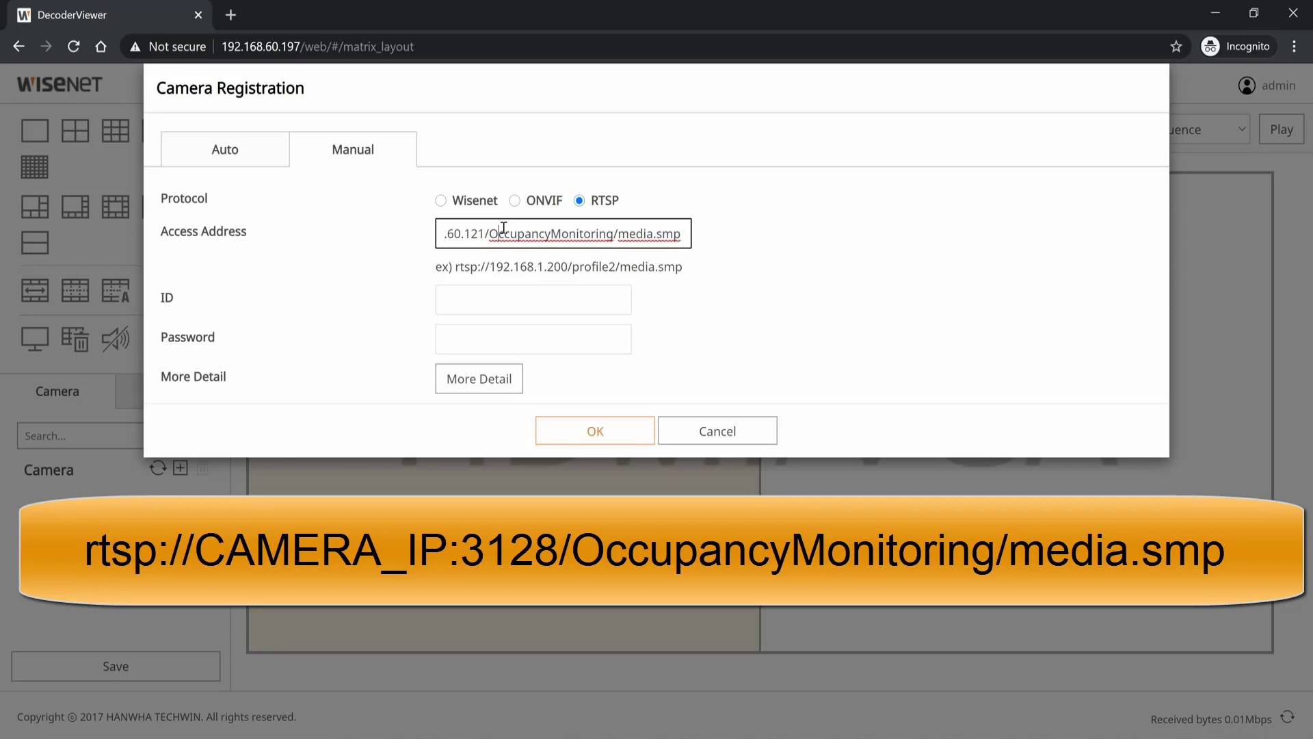
type(":")
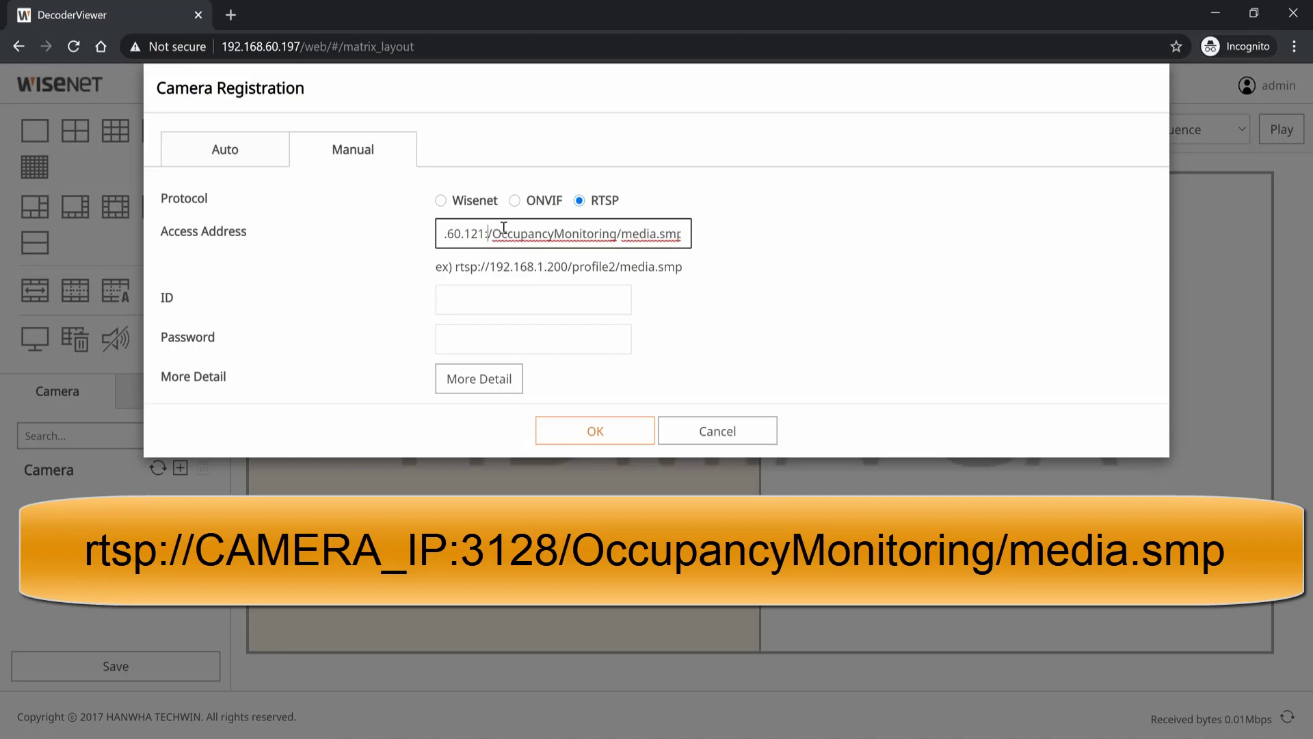
key("alt+Tab")
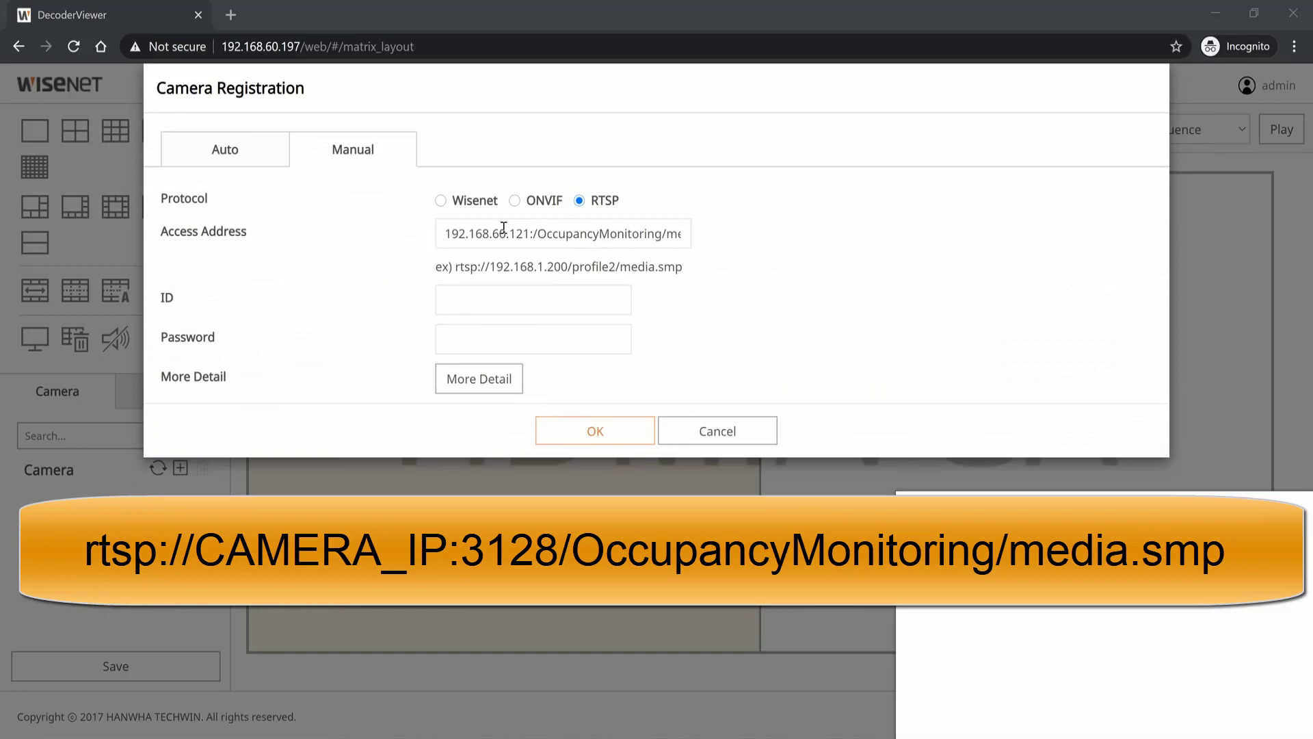
key("alt+Tab")
type("312")
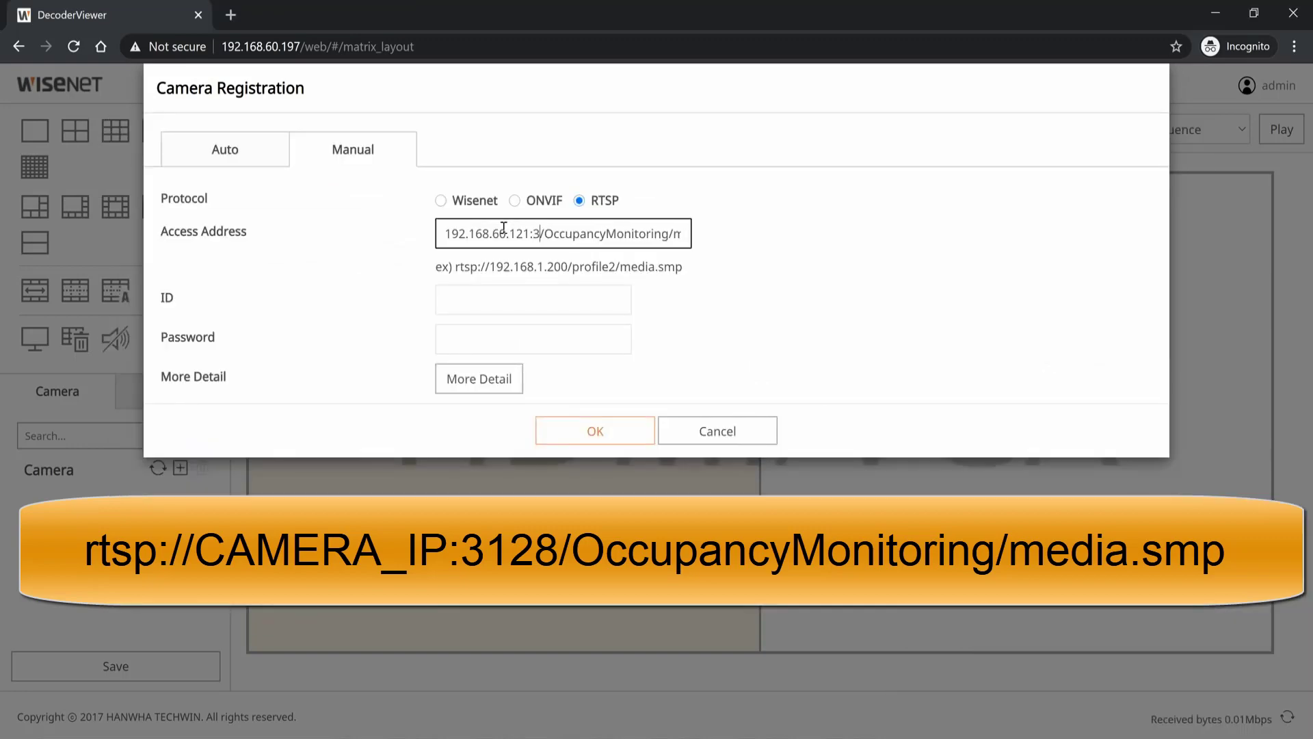
type("8")
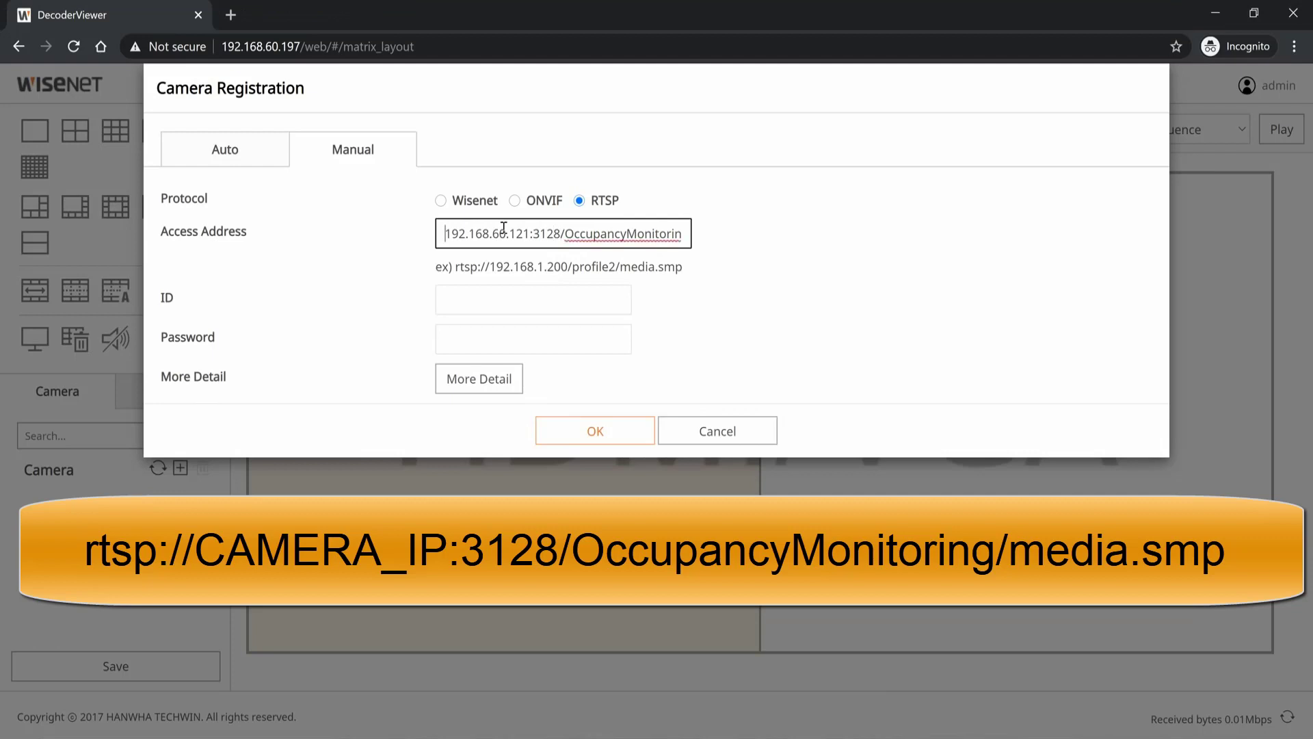
type("rtsp://")
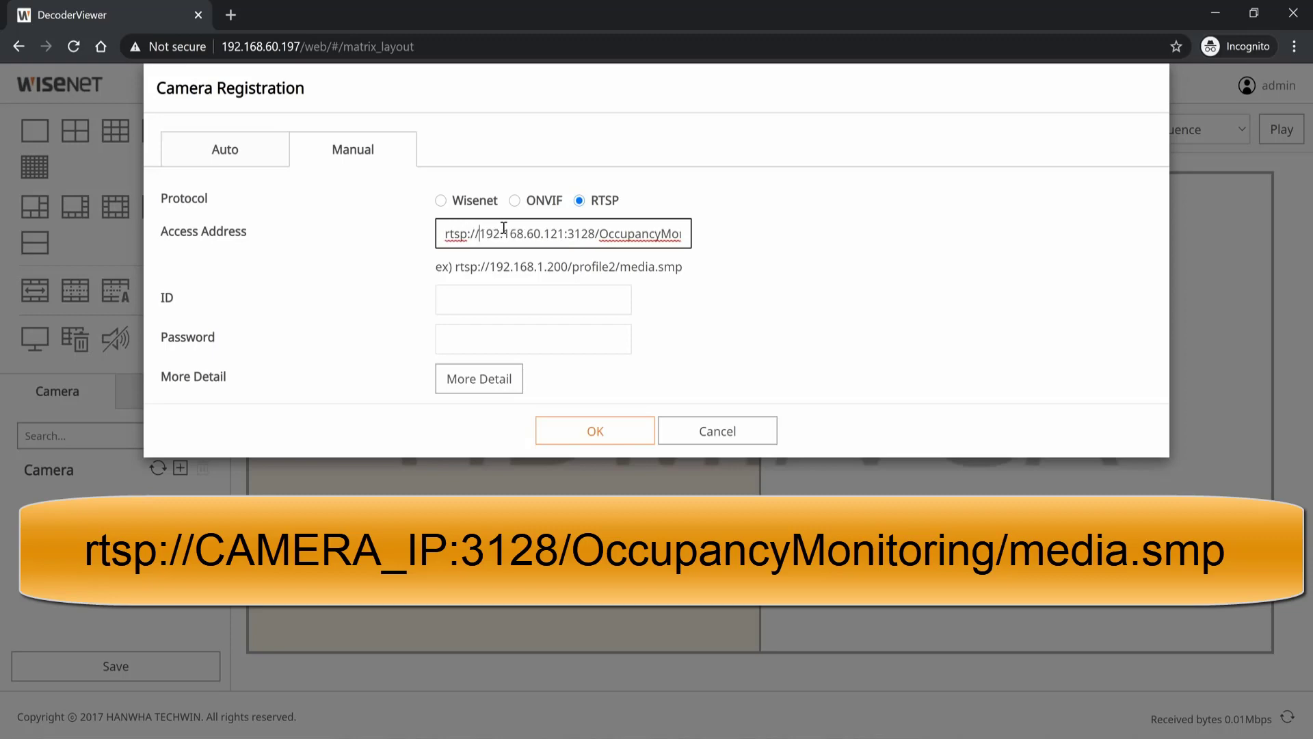
key("Right")
key("Right")
key("Right")
key("Right")
key("Right")
key("Right")
key("Right")
key("Right")
key("Right")
key("Right")
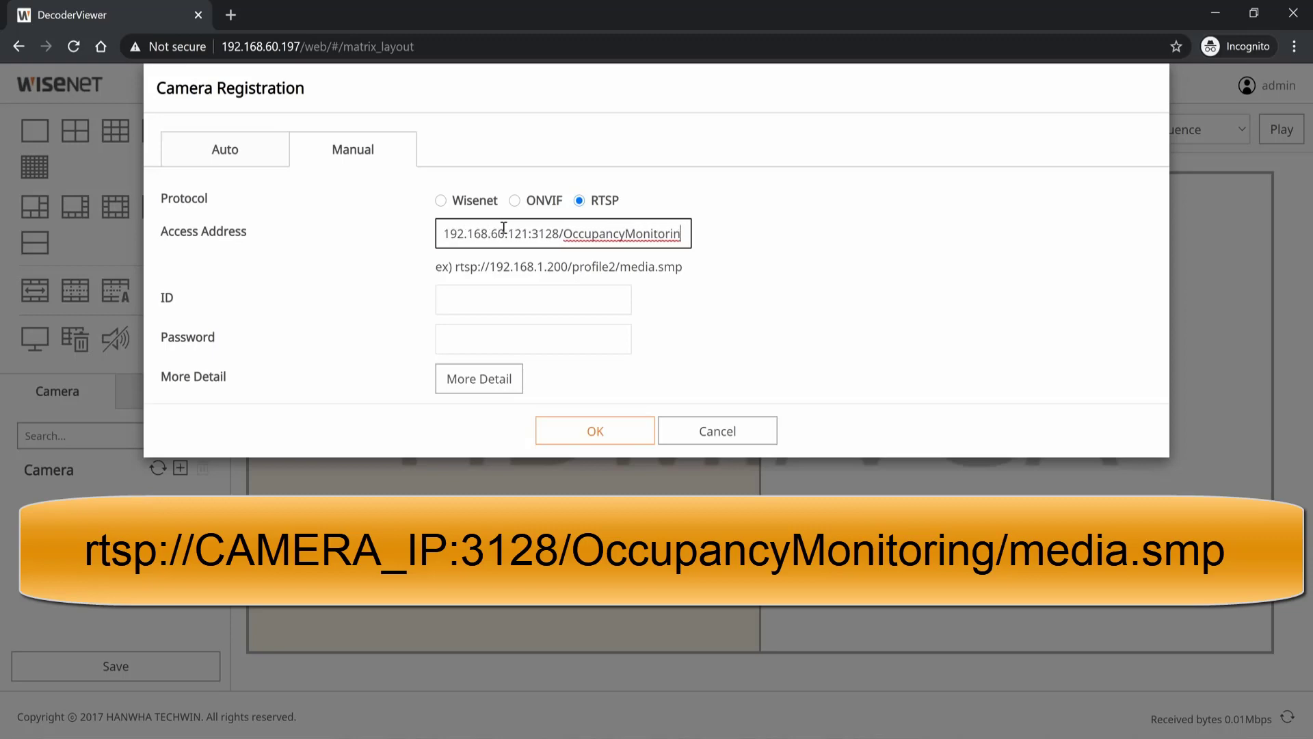
key("Right")
key("Right")
key("Right")
key("Right")
key("Right")
key("Right")
key("Right")
key("Right")
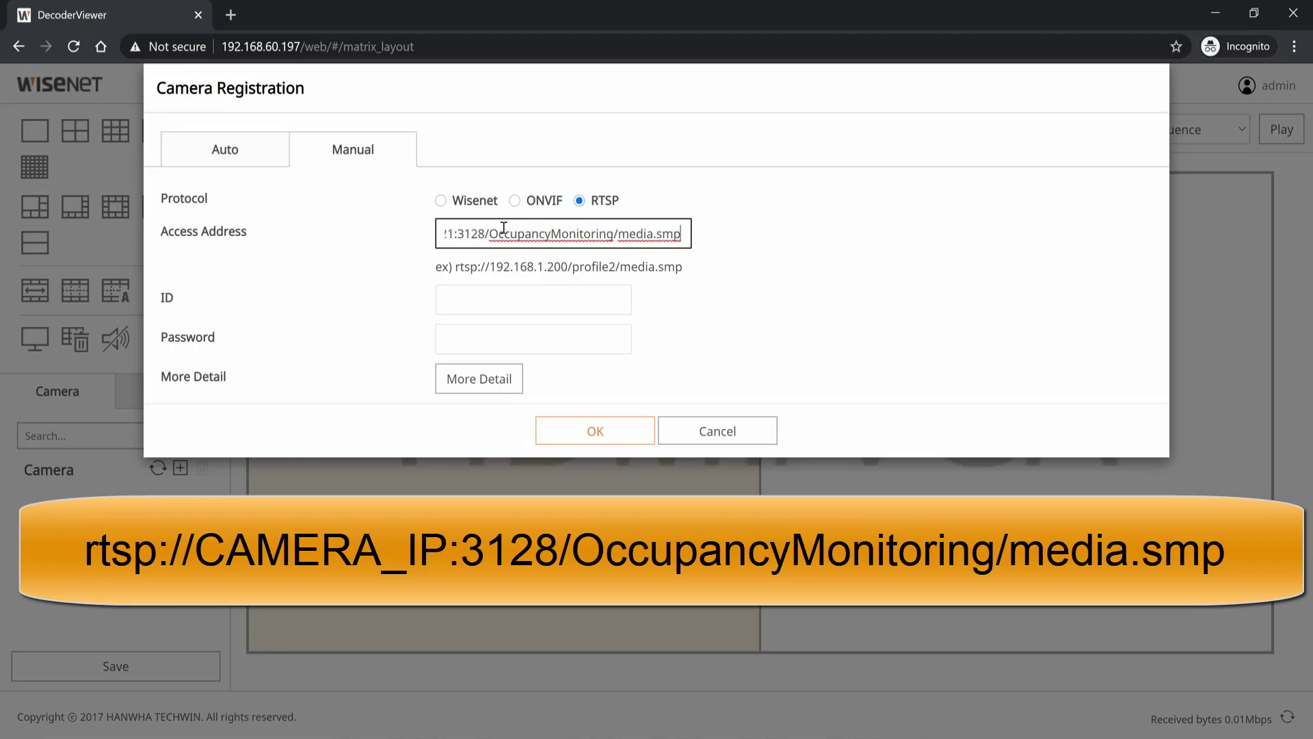
Step: Enter the camera's login ID and password
key("Tab")
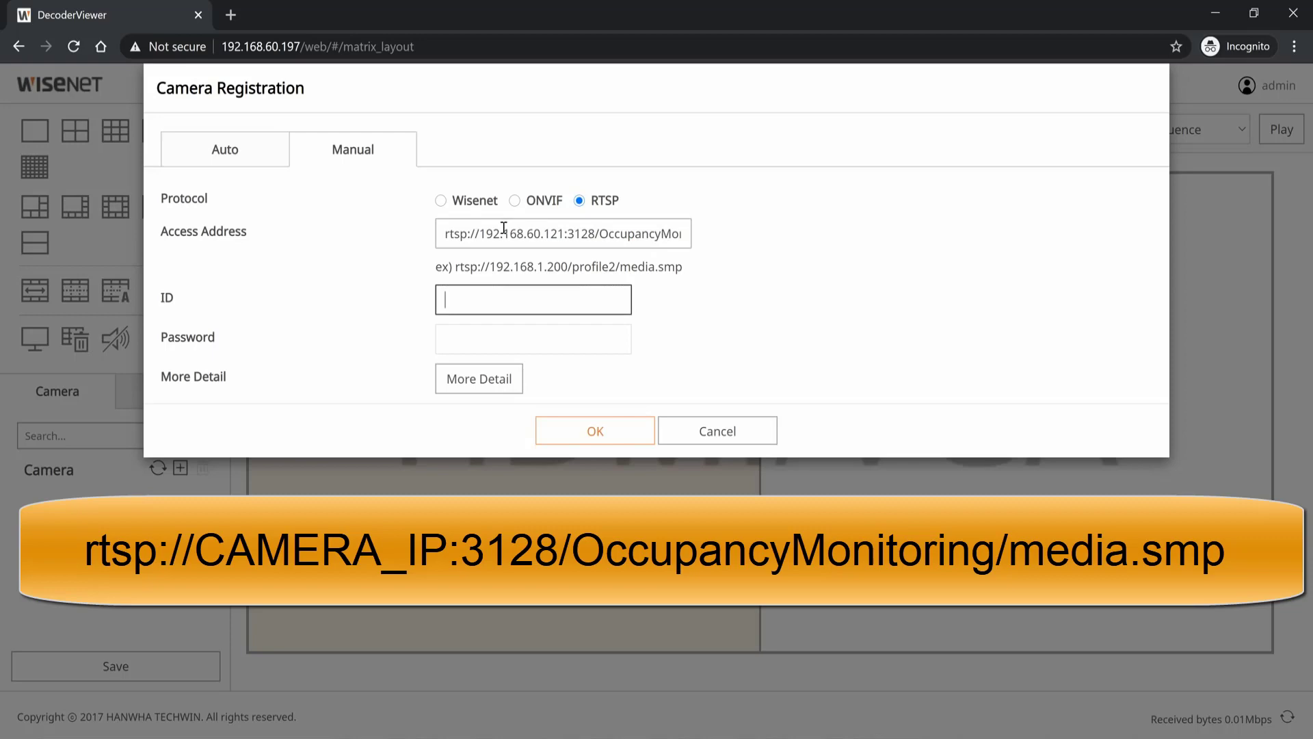
type("admin")
key("Tab")
type("a")
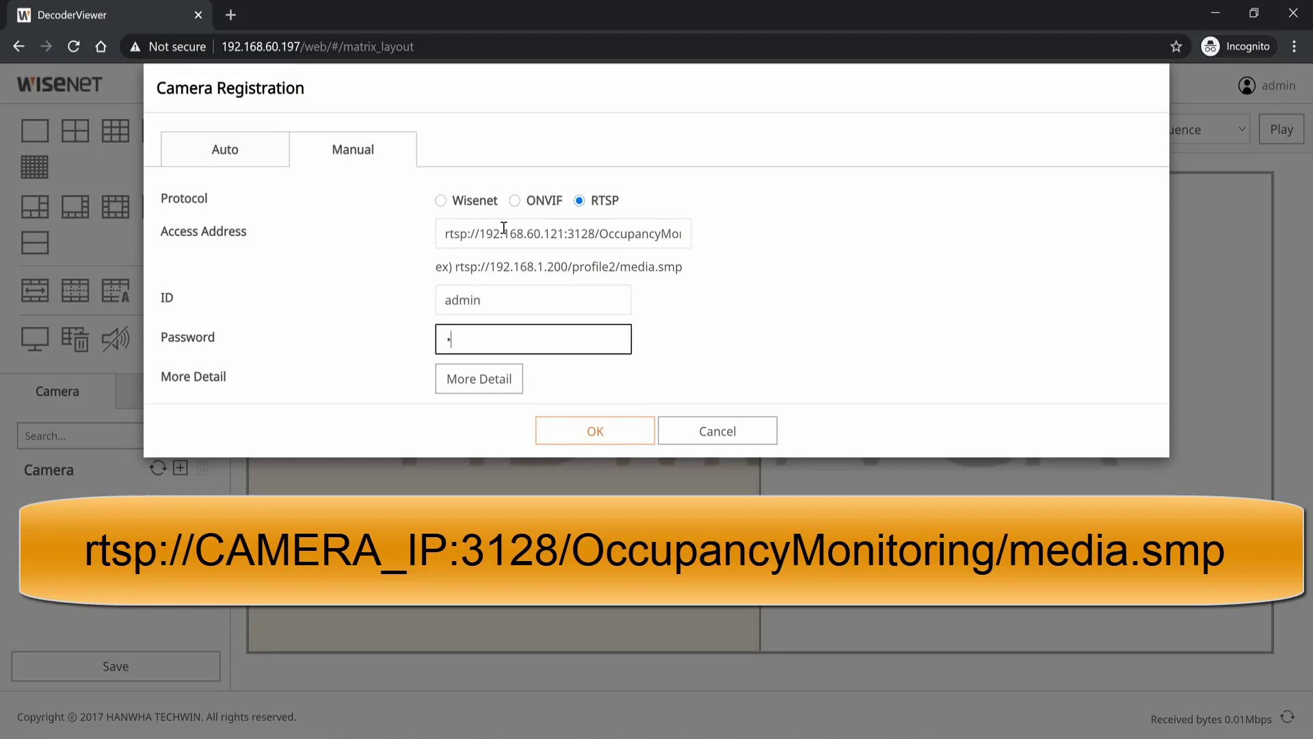
type("*********")
Step: Submit the RTSP stream and accept the test result so 01 RTSP is registered
left_click(595, 430)
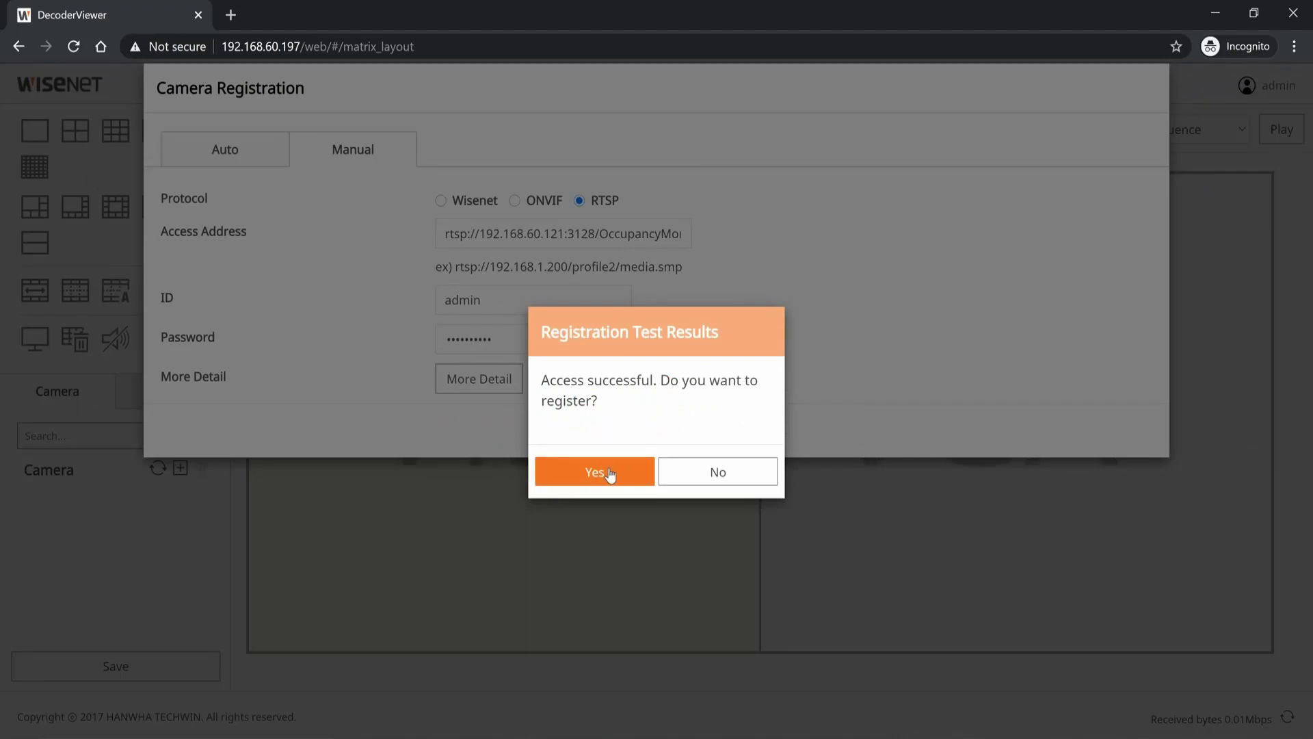
left_click(610, 473)
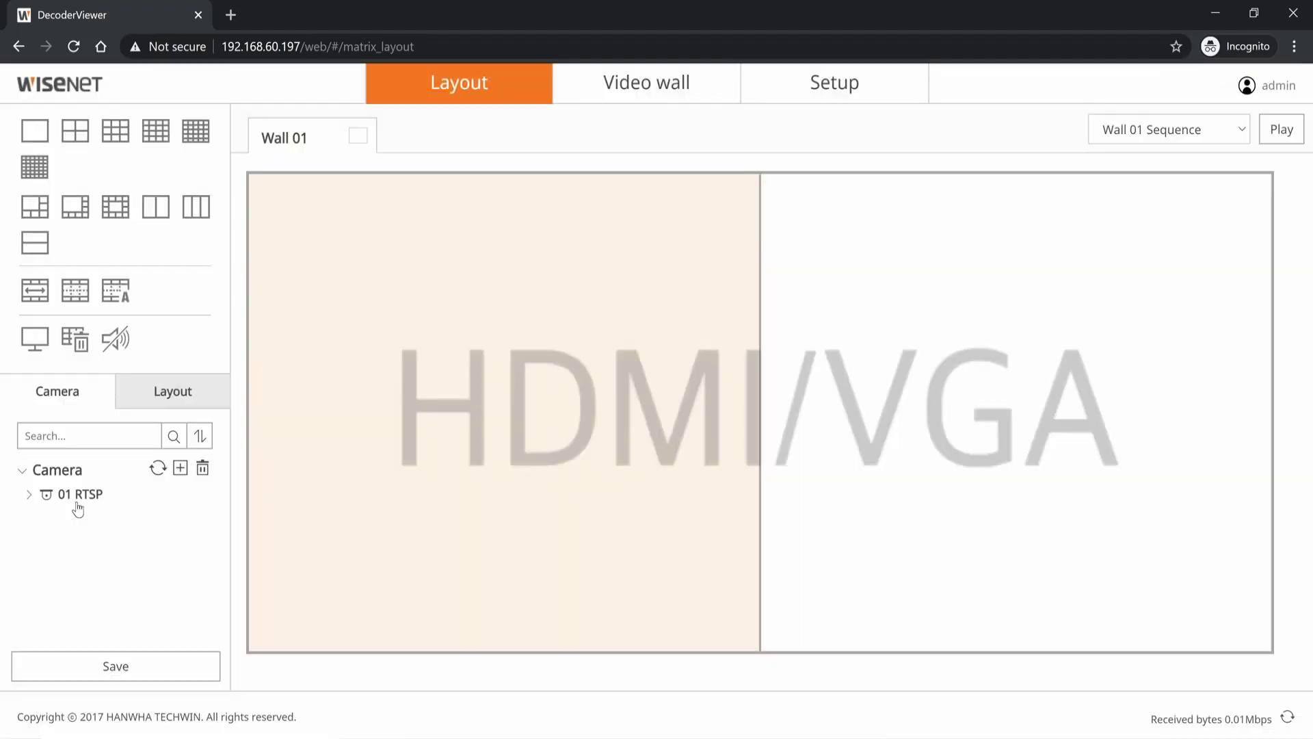
mouse_move(79, 505)
Step: Change the 01 RTSP camera's name to 'Occupancy 1' in Edit Camera and confirm
left_click(180, 494)
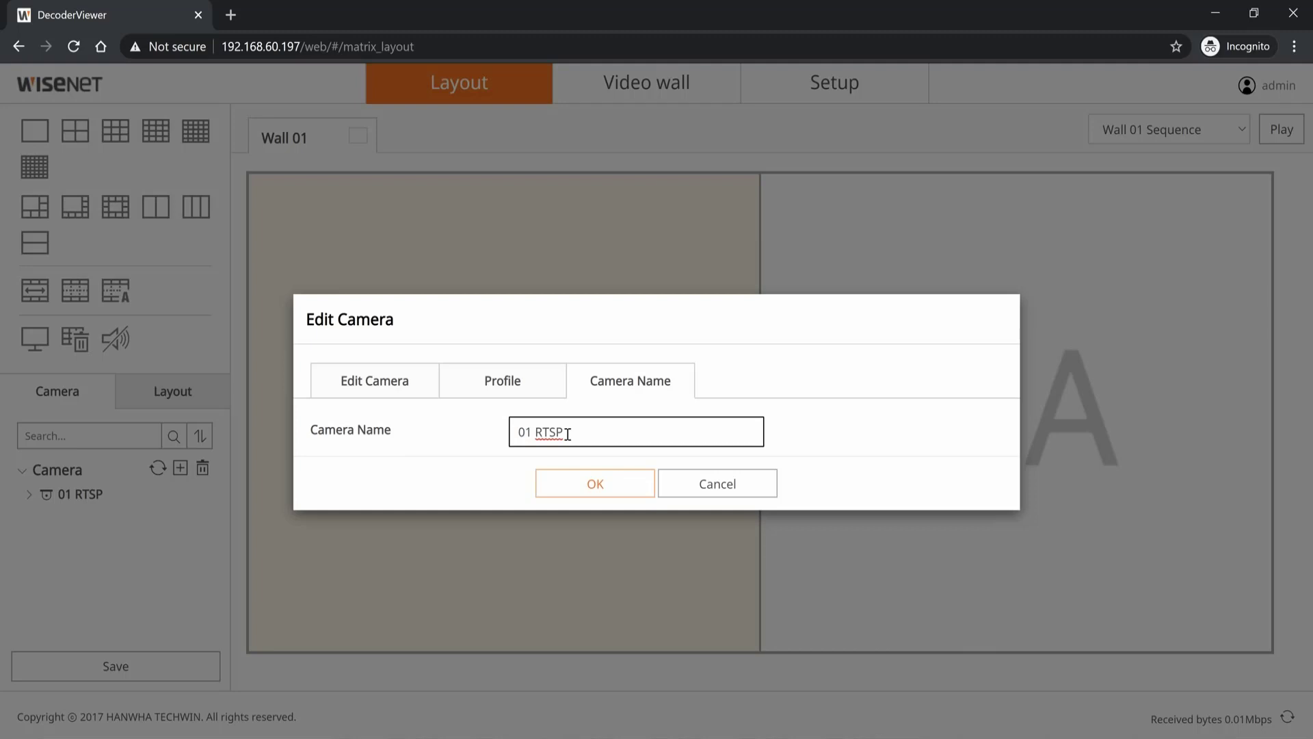
key("BackSpace")
key("BackSpace")
key("BackSpace")
key("BackSpace")
key("BackSpace")
key("BackSpace")
key("BackSpace")
type("Occupancy 1 RTS")
key("ctrl+shift+Left")
type("RT")
key("BackSpace")
key("BackSpace")
key("BackSpace")
left_click(606, 485)
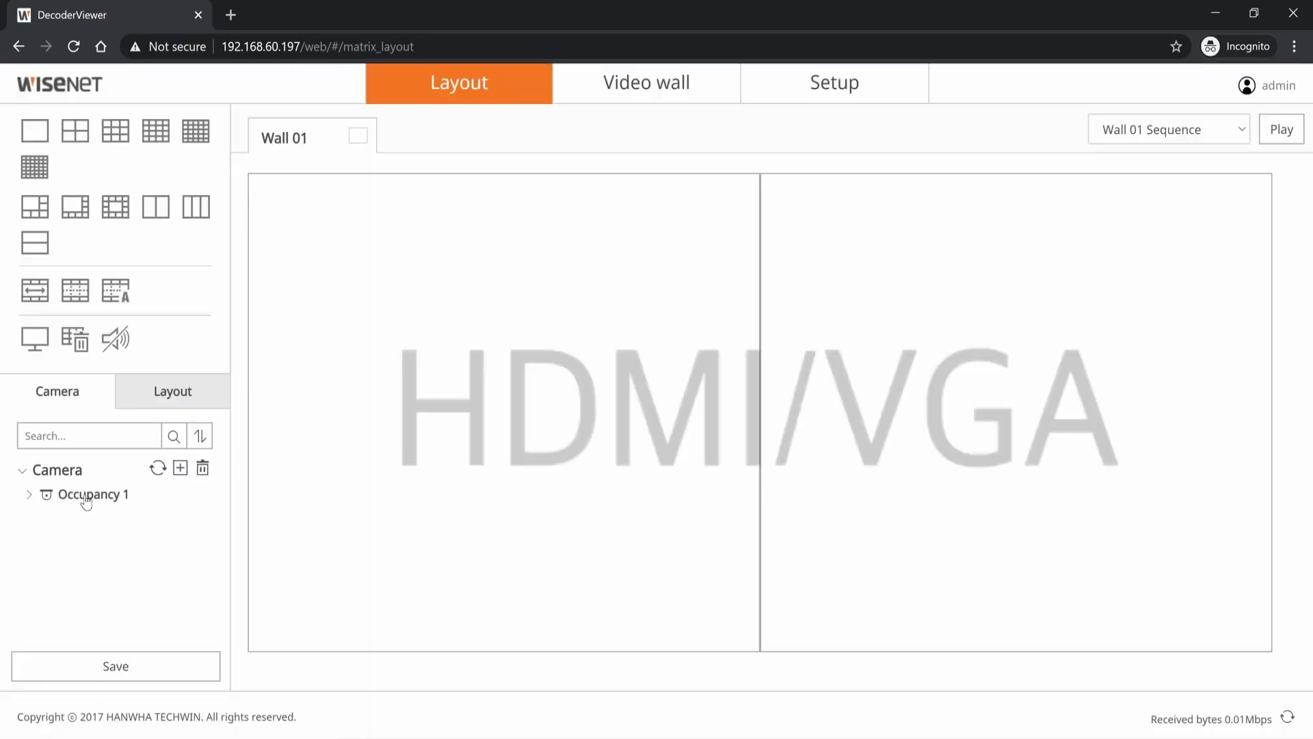
Step: Assign Occupancy 1 to Wall 01's left tile and save the layout
left_click(165, 504)
left_click(353, 488)
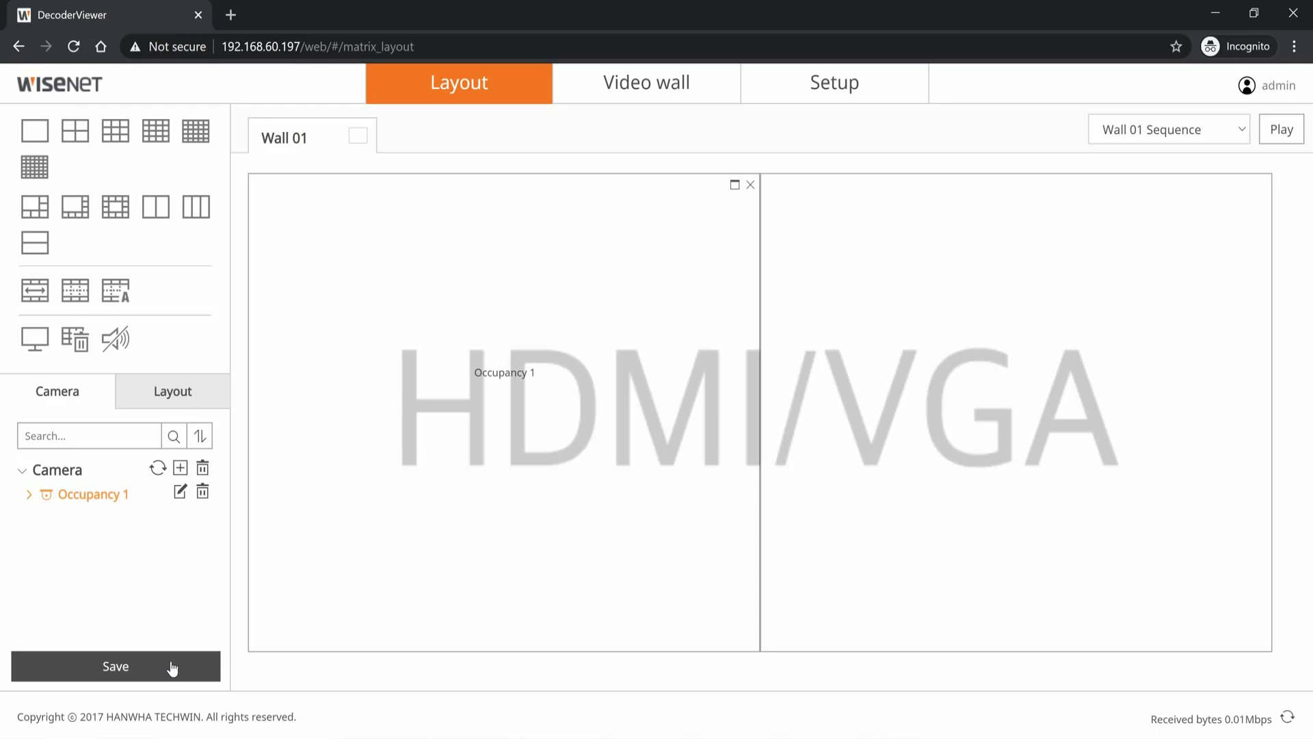
left_click(171, 668)
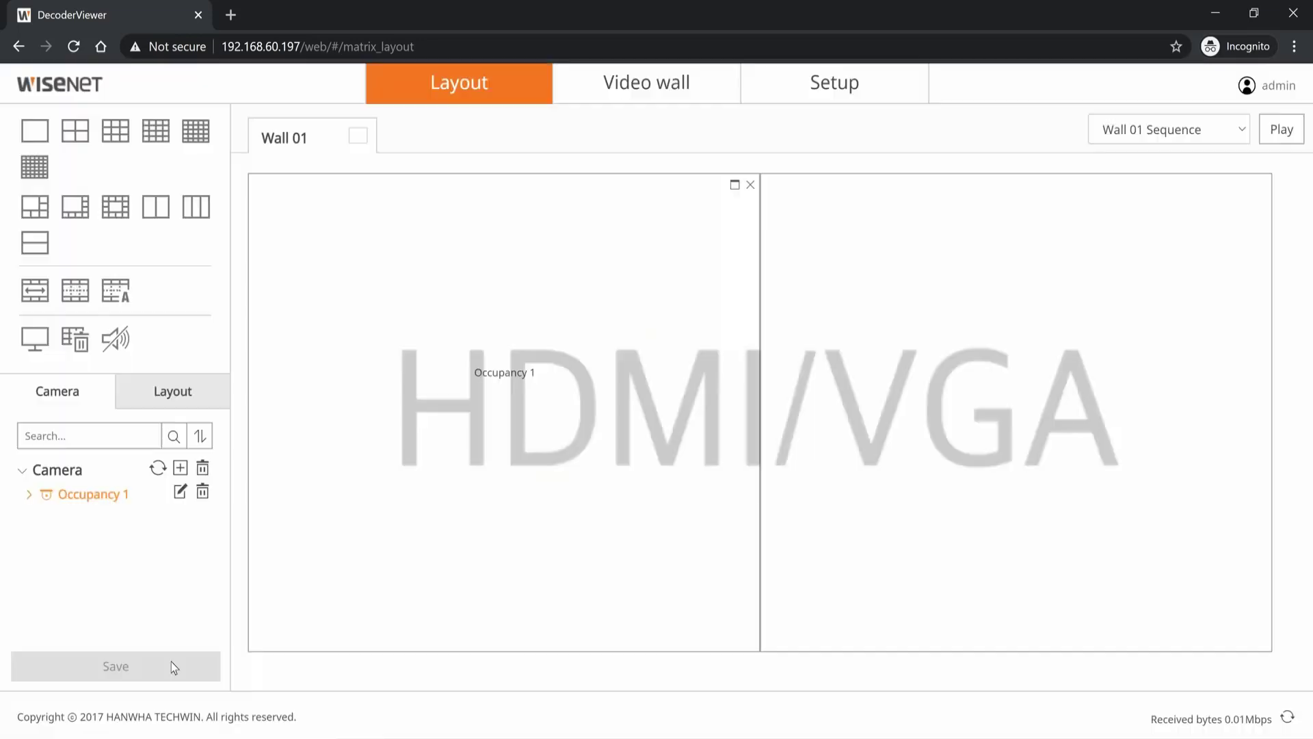
left_click(195, 399)
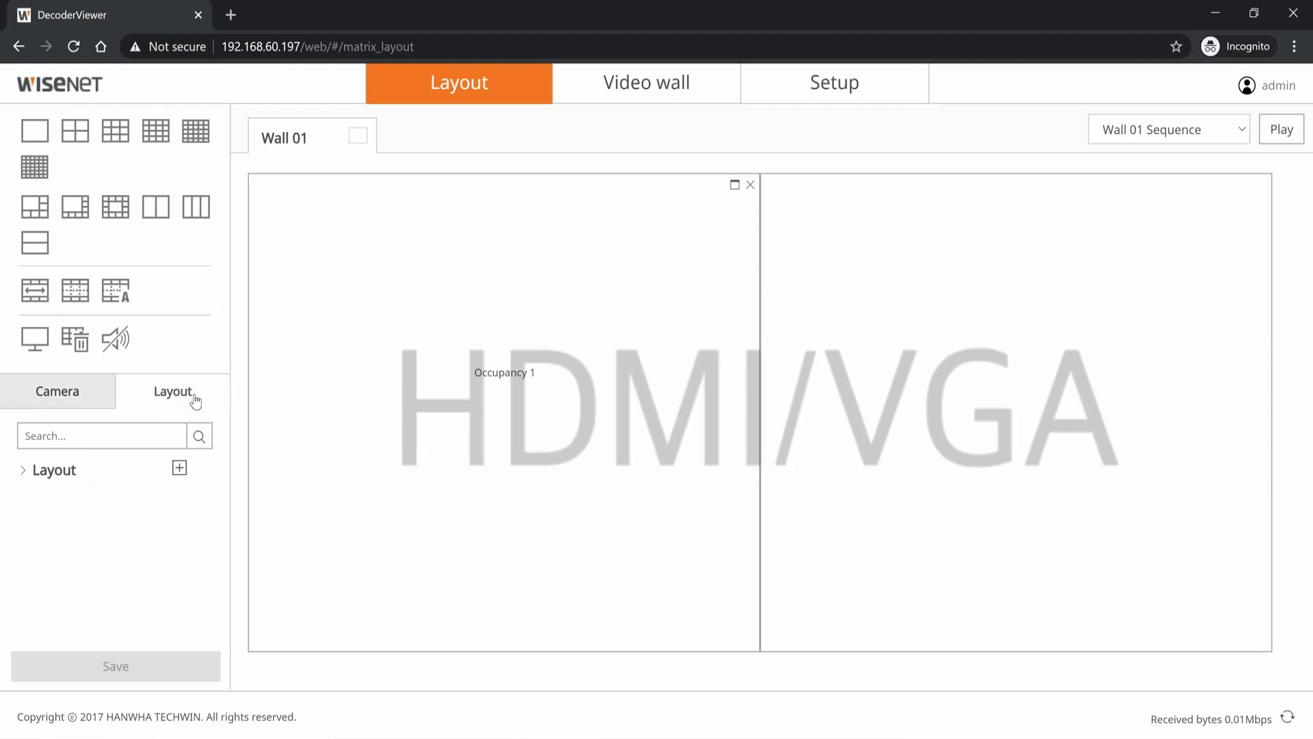
left_click(88, 402)
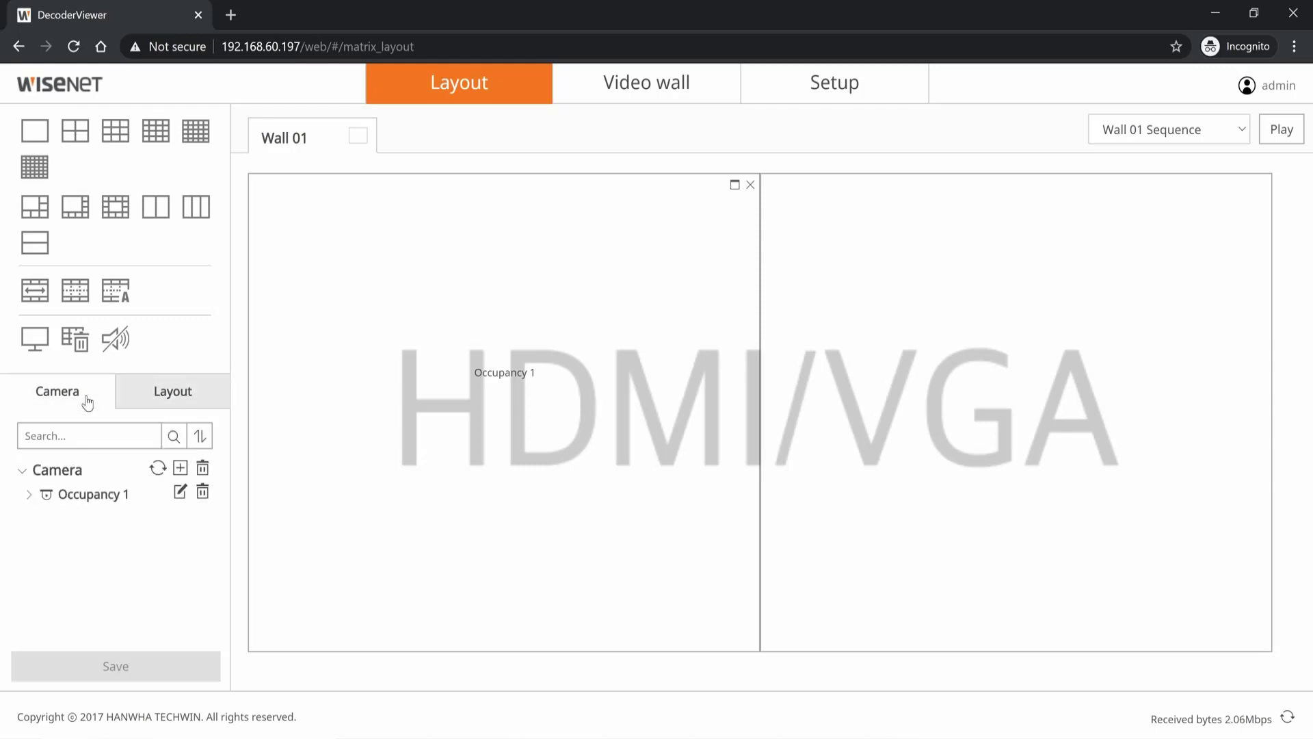
left_click(1239, 132)
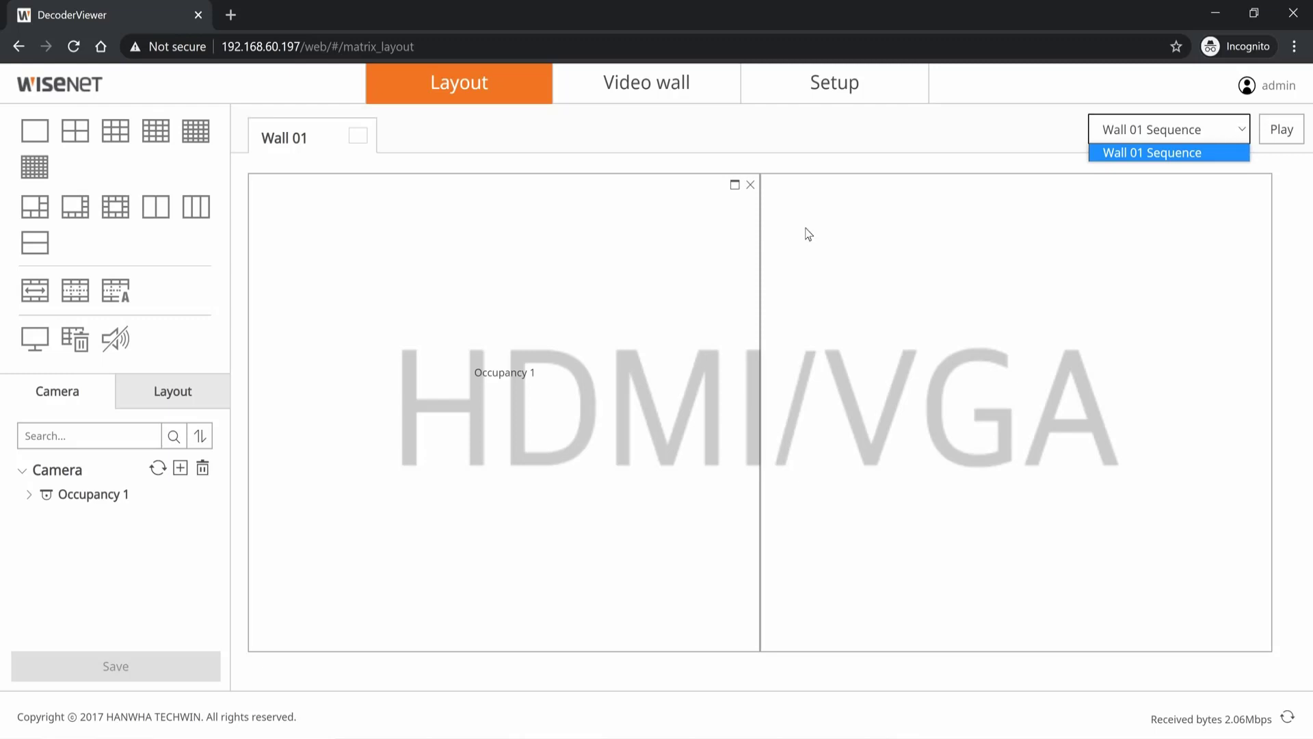
left_click(621, 412)
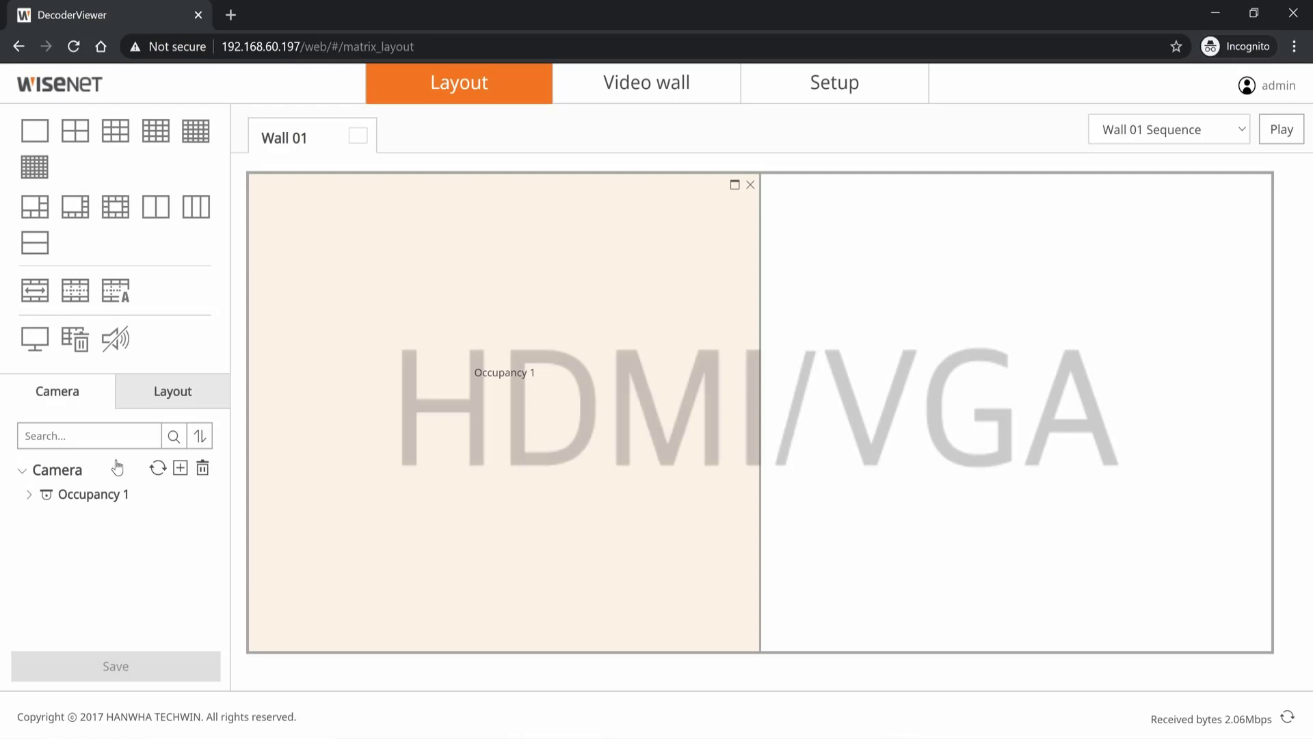
Step: Register PND-A9081R with its login credentials and pass the connection test for CH1 and CH2
left_click(180, 470)
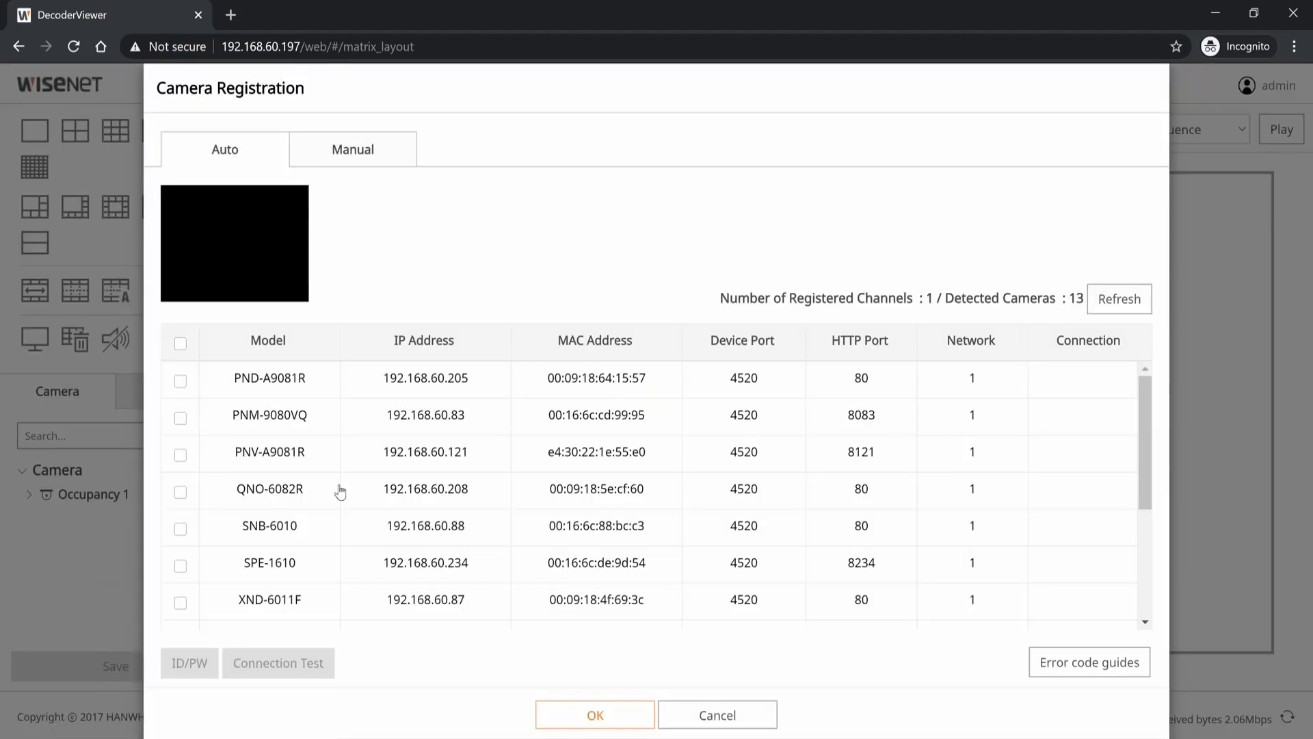
left_click(180, 383)
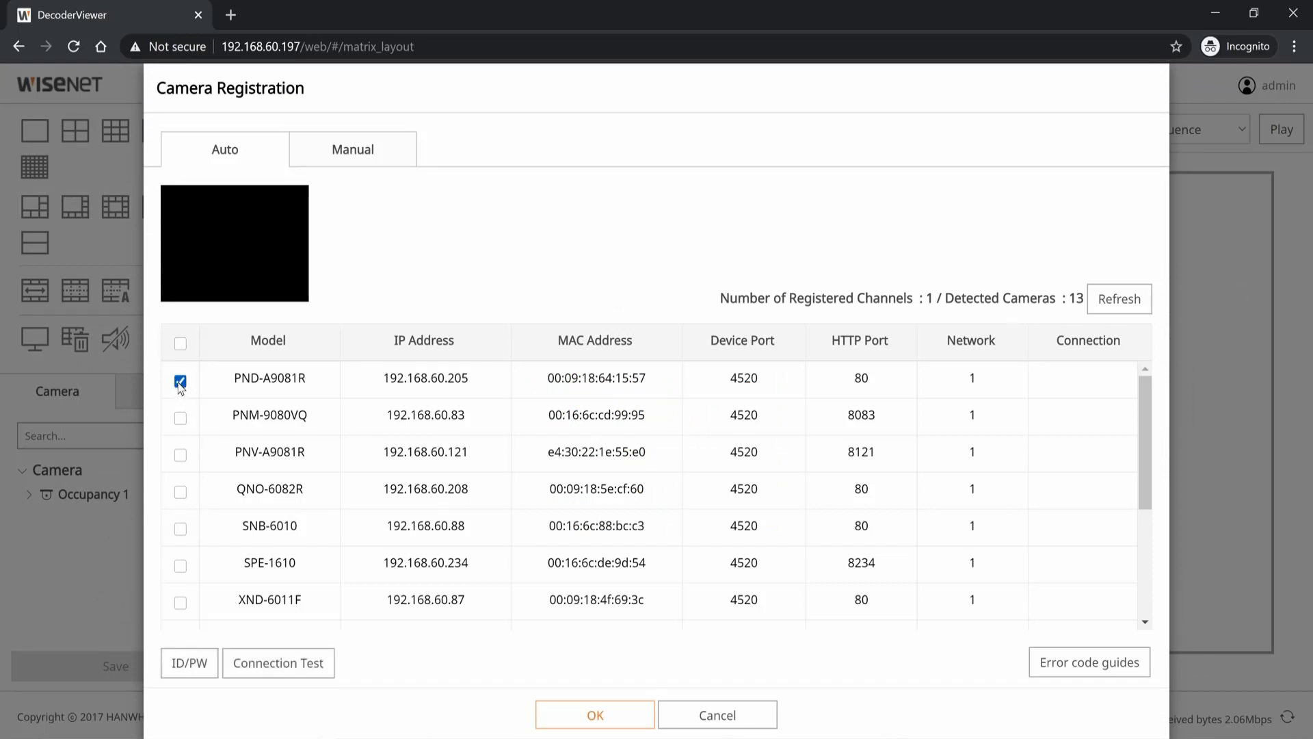
left_click(199, 661)
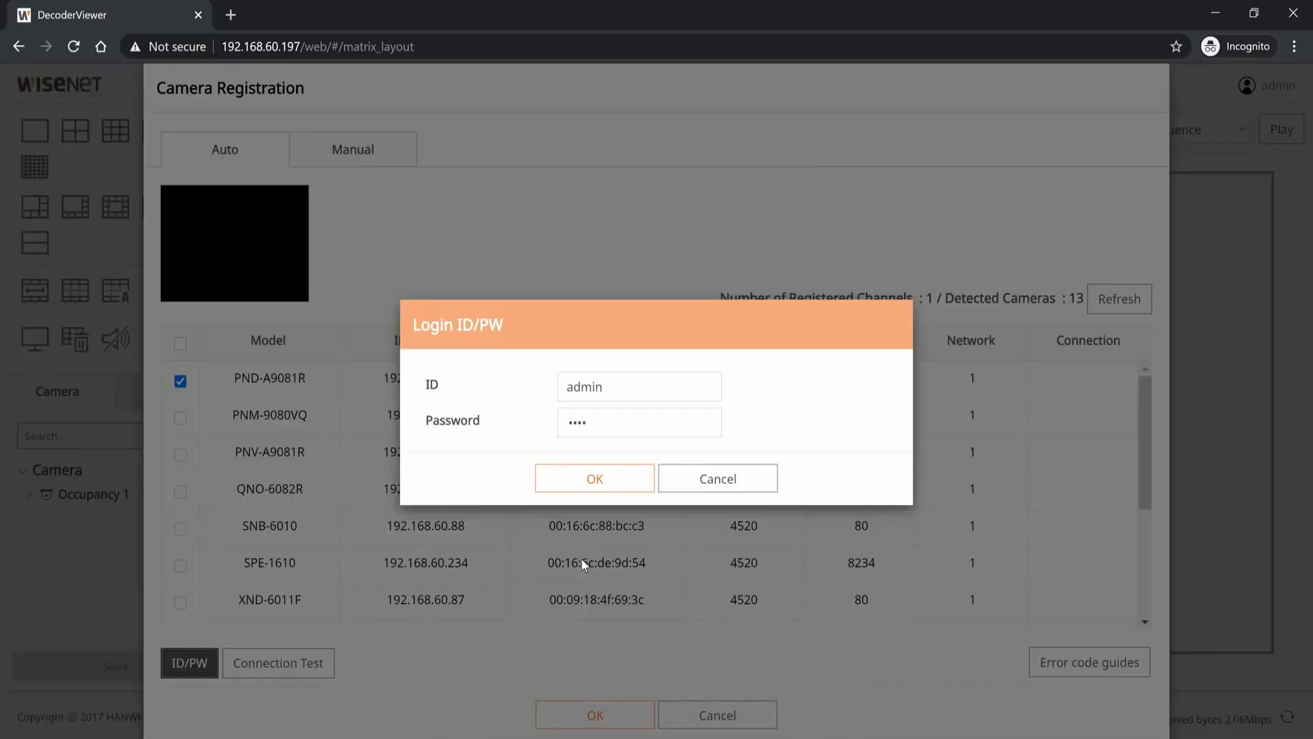
left_click(606, 419)
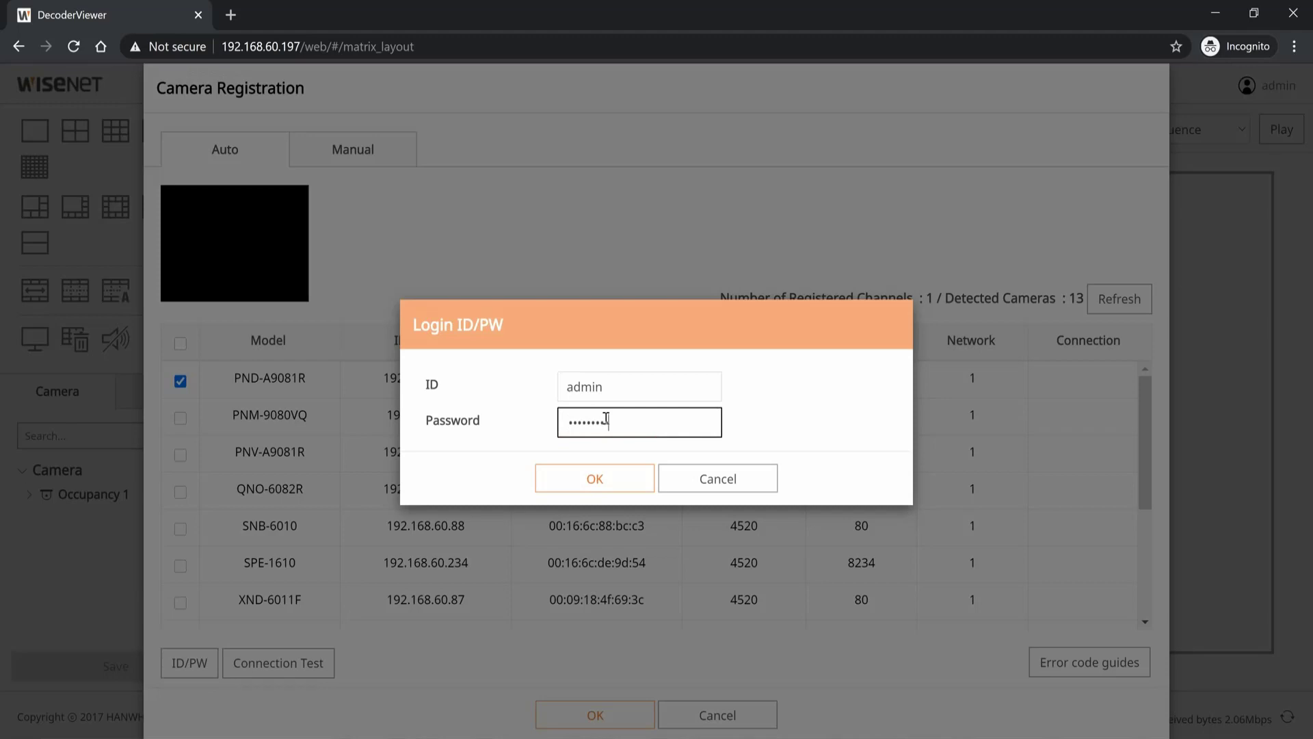
type("••")
left_click(599, 481)
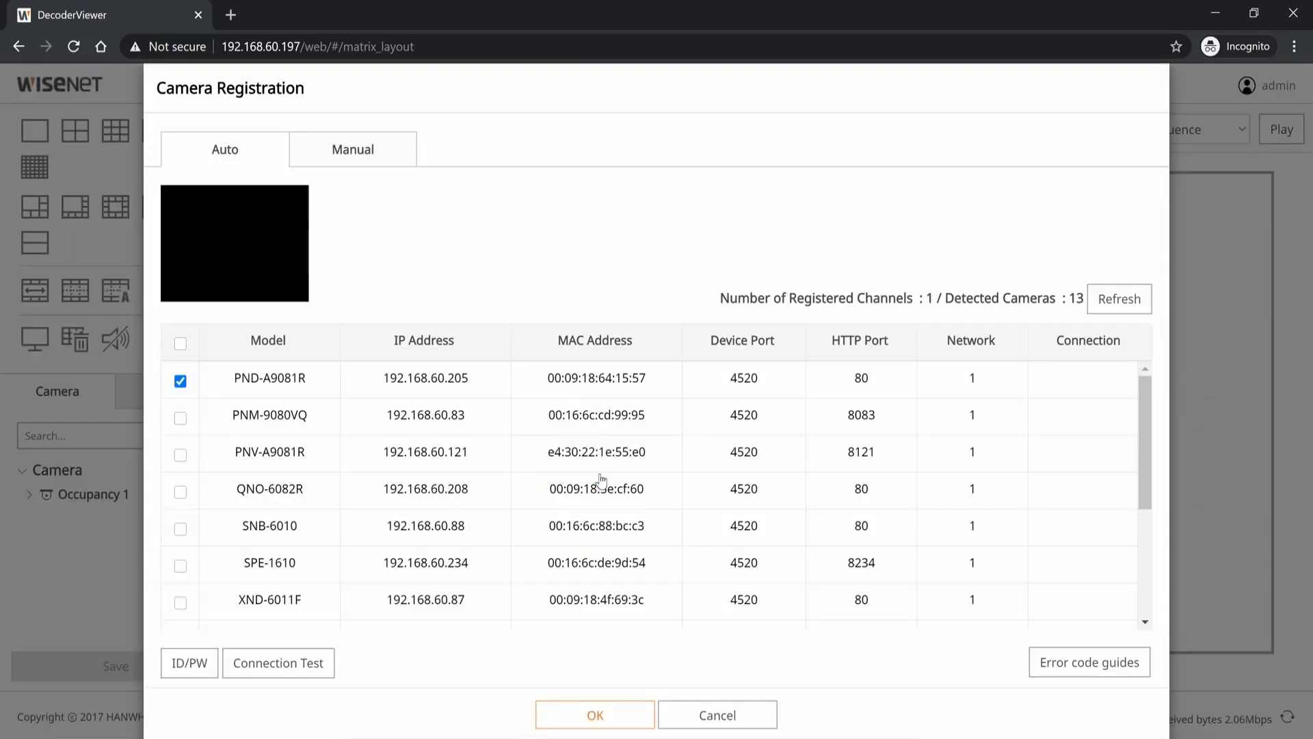
left_click(303, 664)
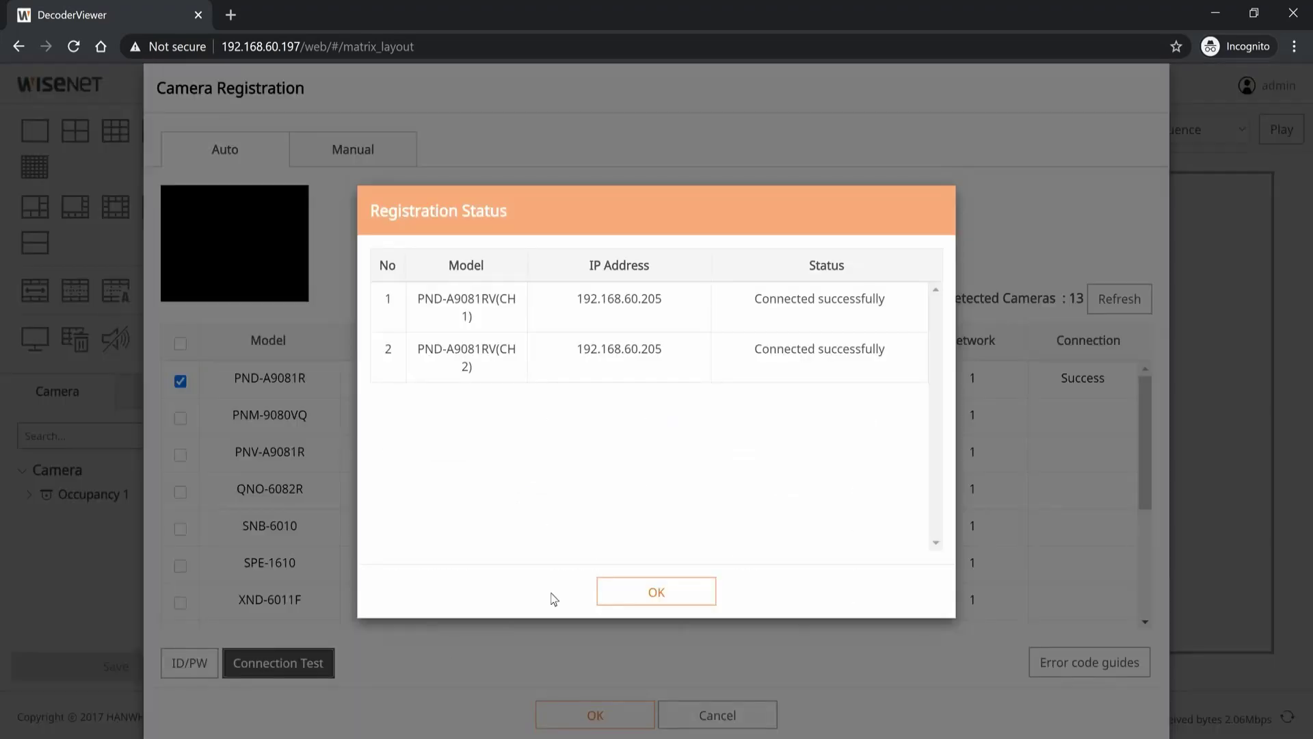
left_click(625, 590)
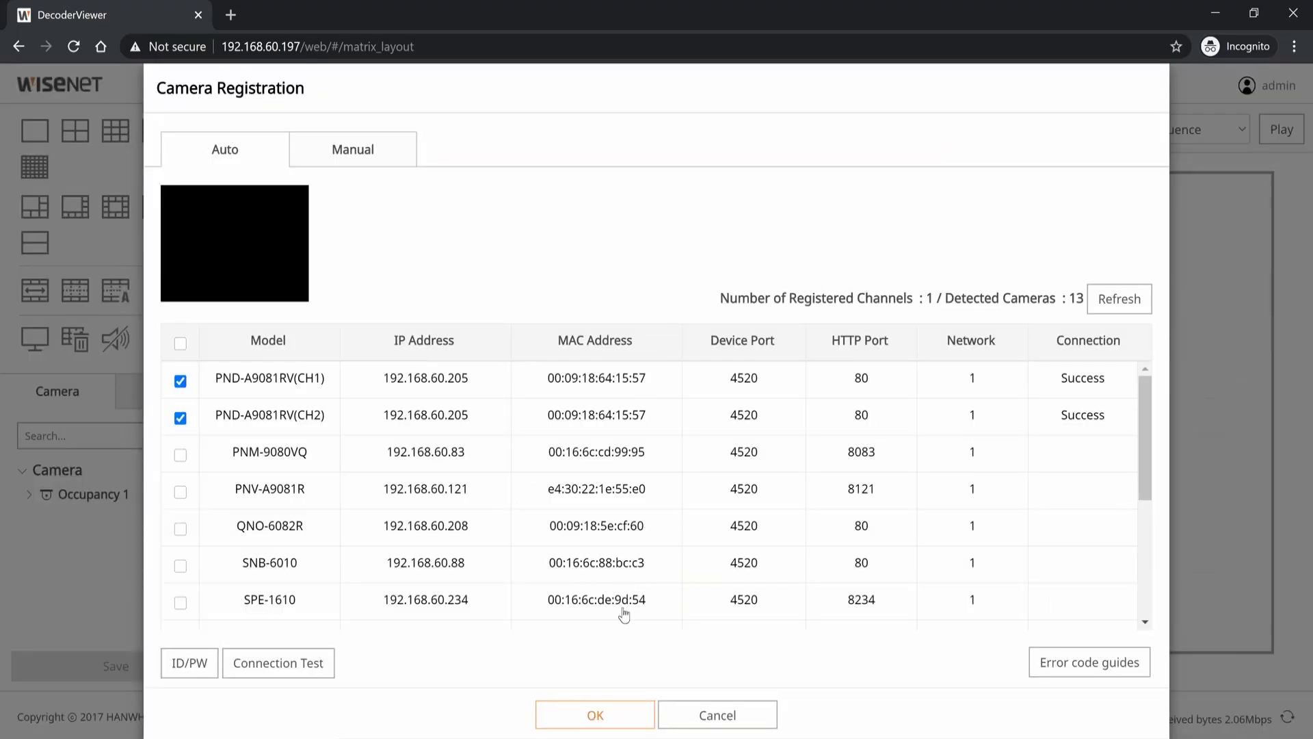
Step: Add the channels, put 02 PND-A9081RV(CH1) in Wall 01's right tile, and save
left_click(620, 714)
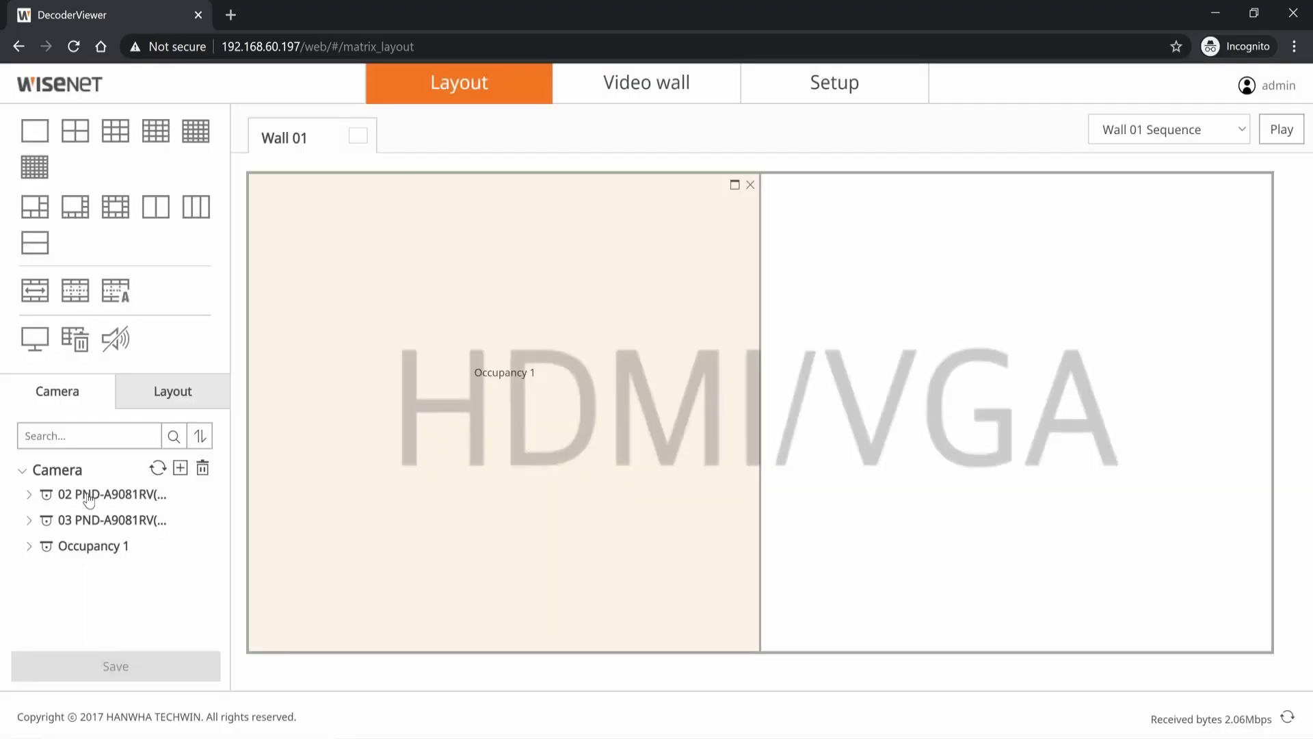
left_click(89, 495)
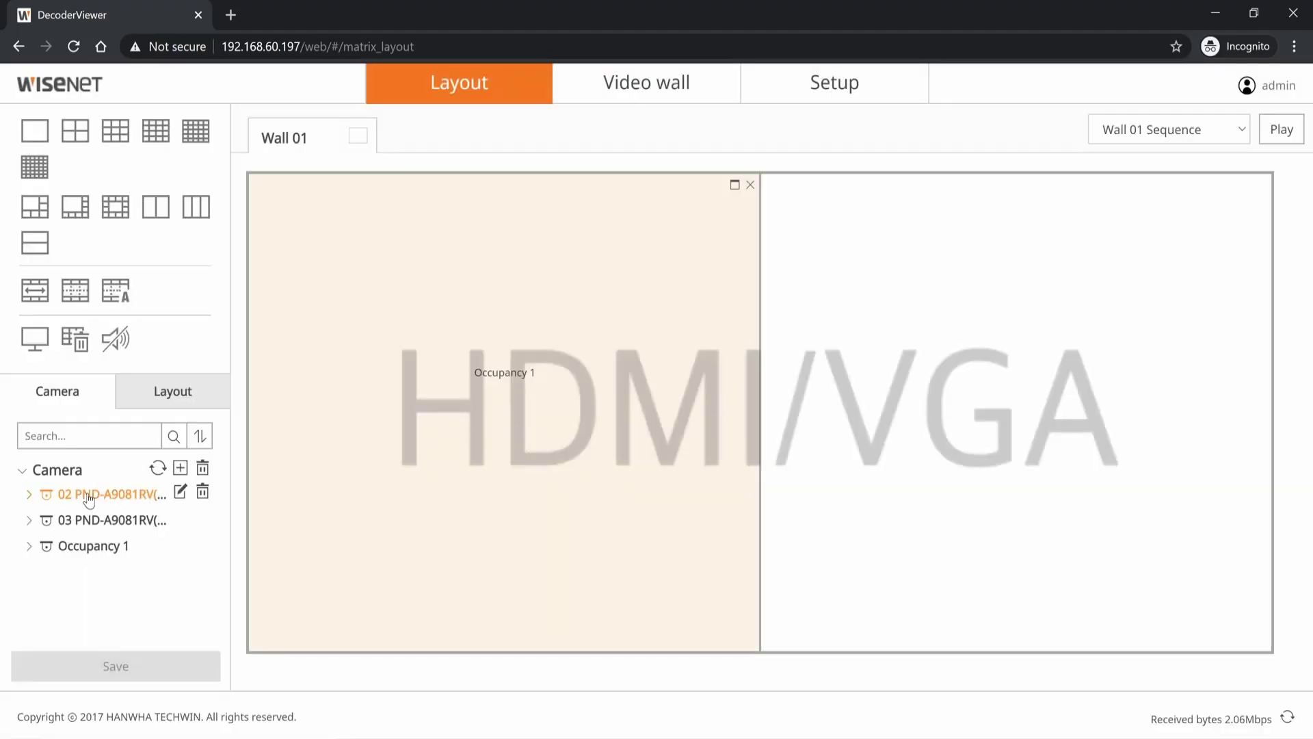
left_click_drag(89, 500, 836, 468)
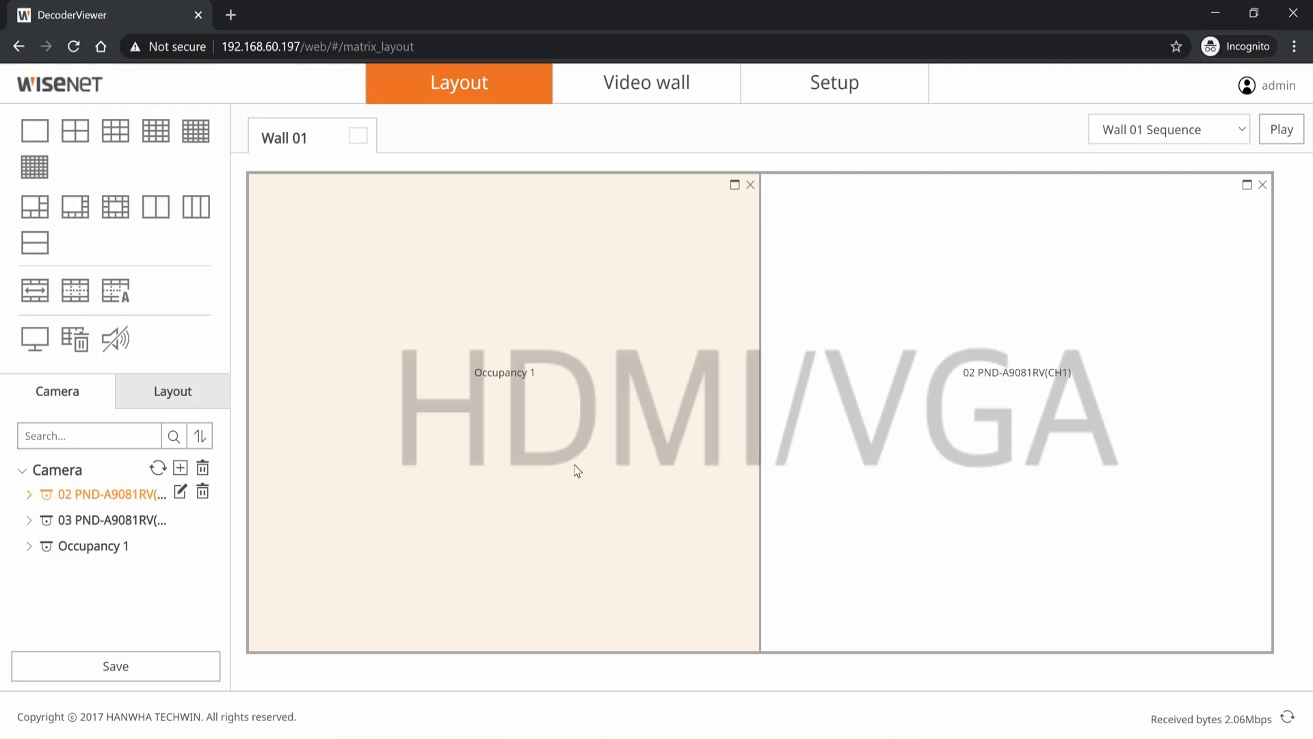
left_click(157, 664)
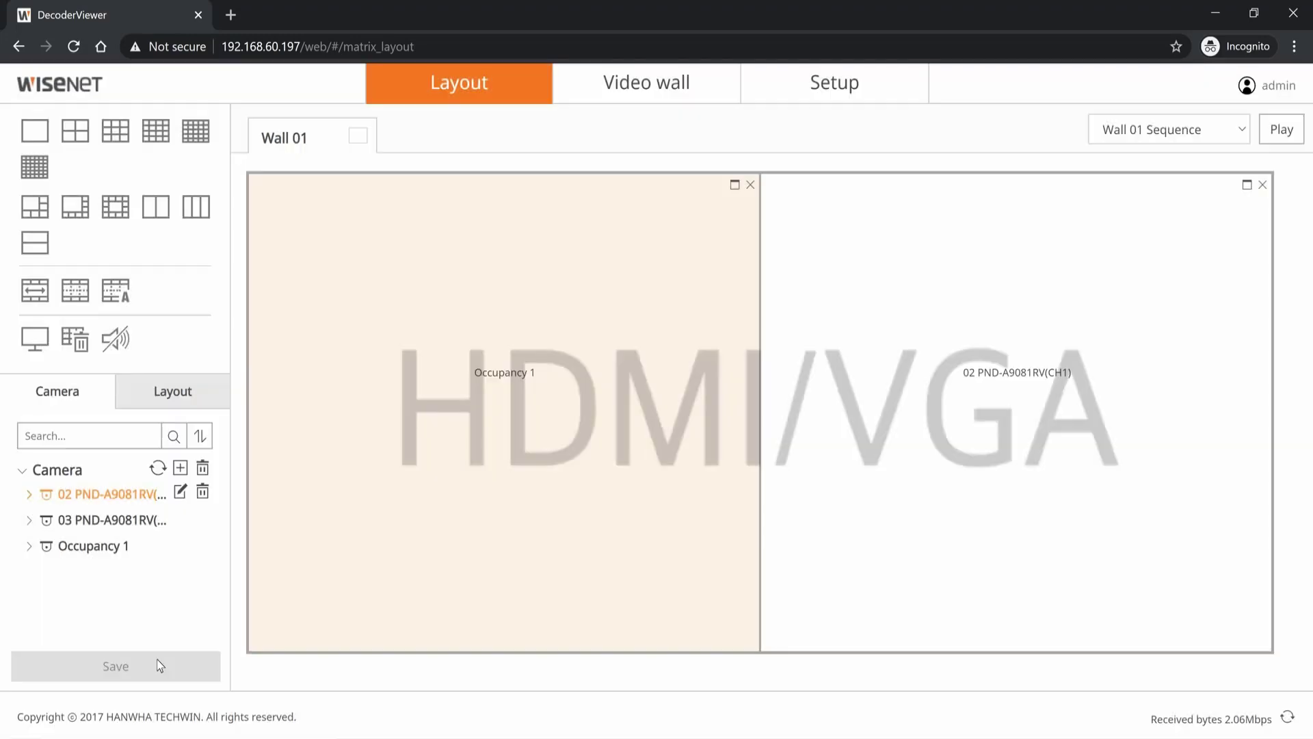